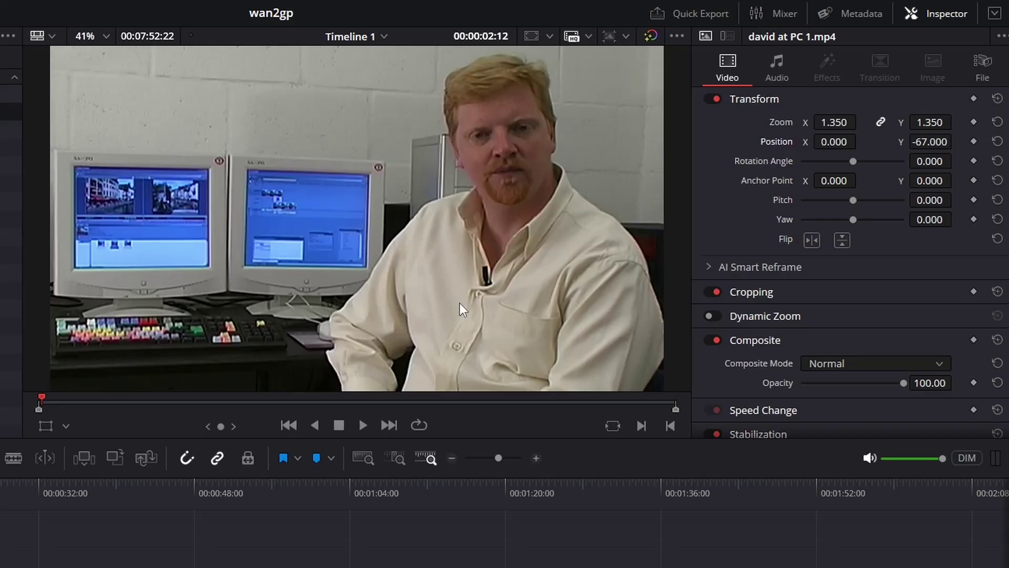
# Reset the zoom and position of the first desk interview clip to their defaults
pyautogui.click(996, 122)
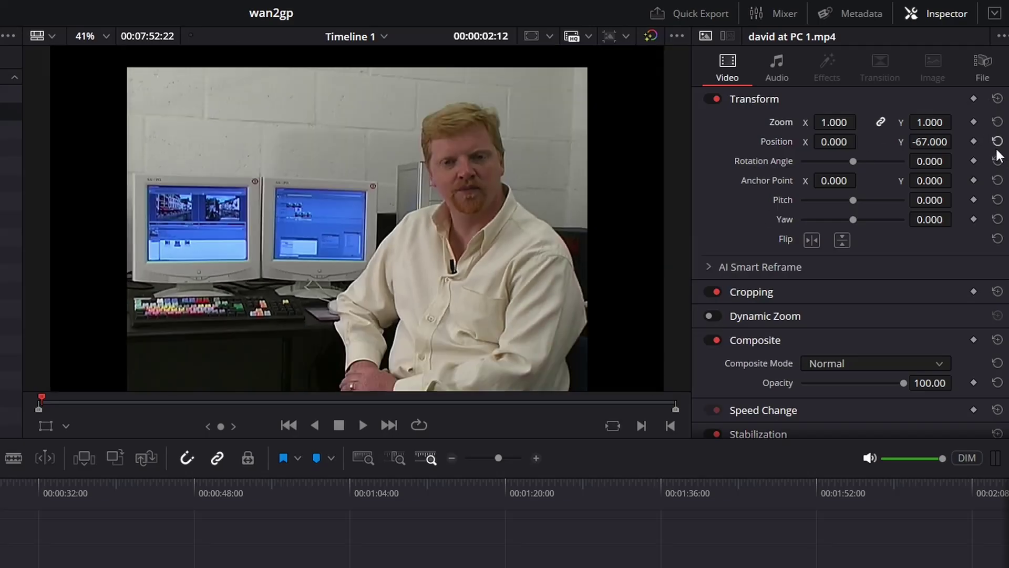
pyautogui.click(997, 141)
# Set the first desk interview clip's Scaling option to Stretch under Retime and Scaling
pyautogui.scroll(-1, 997, 141)
pyautogui.scroll(-4, 852, 263)
pyautogui.click(875, 359)
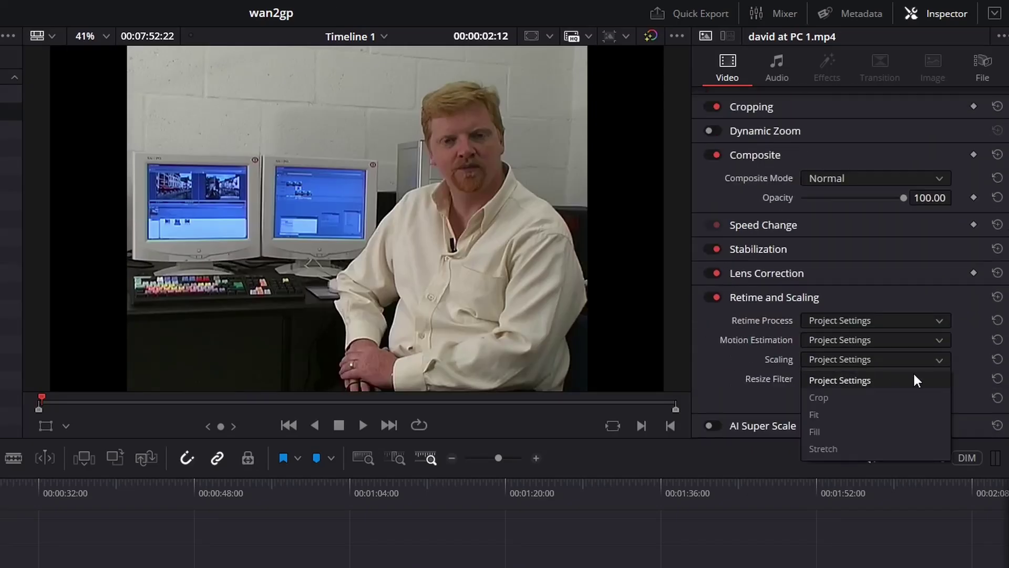
pyautogui.click(834, 445)
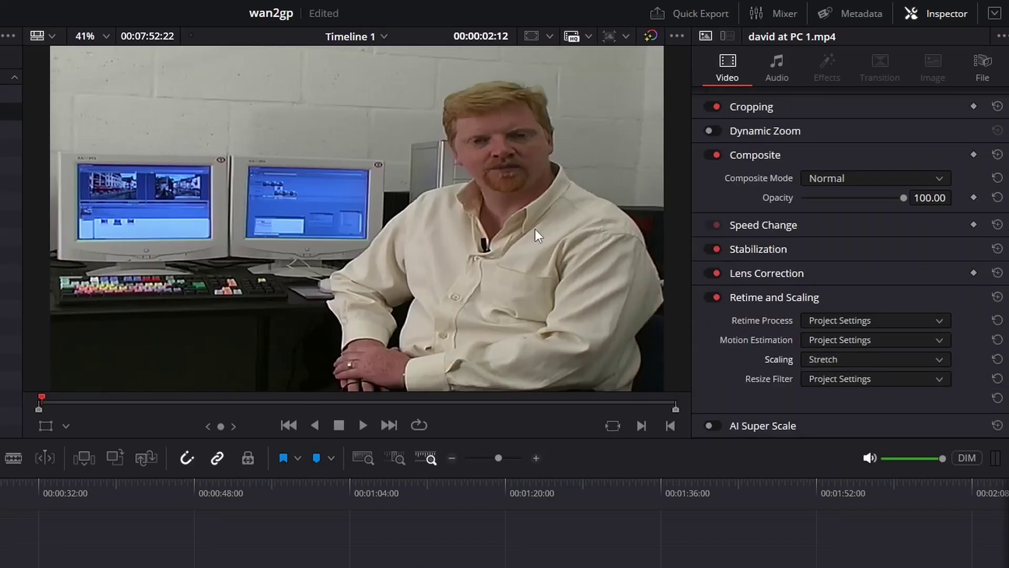
# Return the first desk interview clip's Scaling option to Project Settings
pyautogui.click(839, 359)
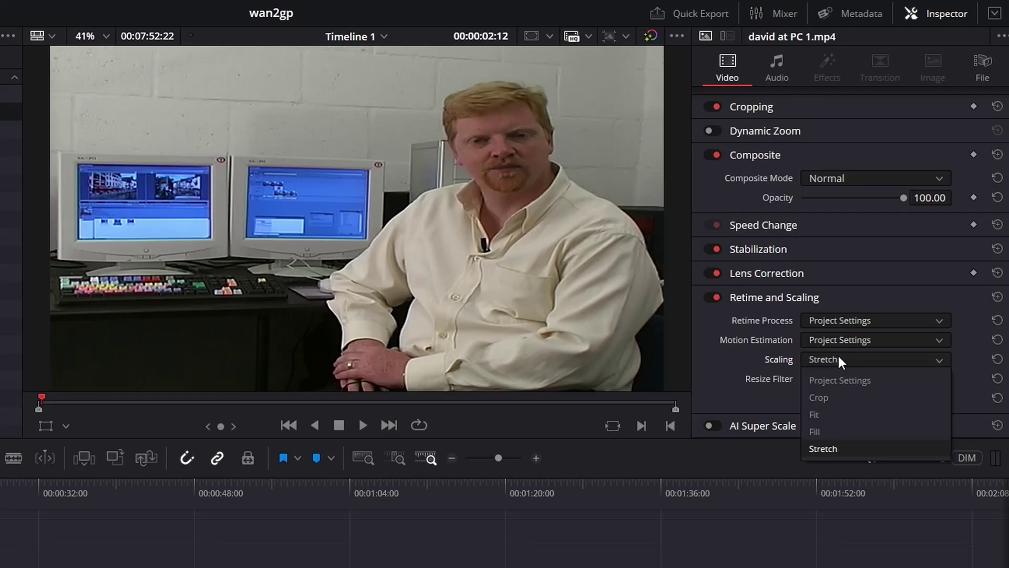
pyautogui.press('Up')
pyautogui.press('Up')
pyautogui.press('Up')
pyautogui.press('Up')
pyautogui.press('Return')
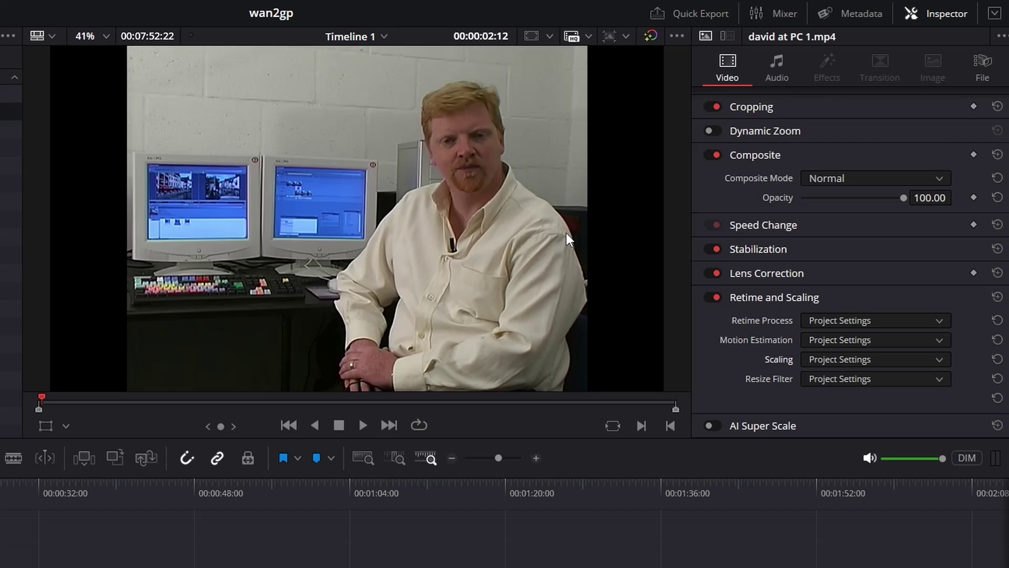
# Play the original 4:3 footage through to the second desk interview clip and reset that clip's position
pyautogui.press('space')
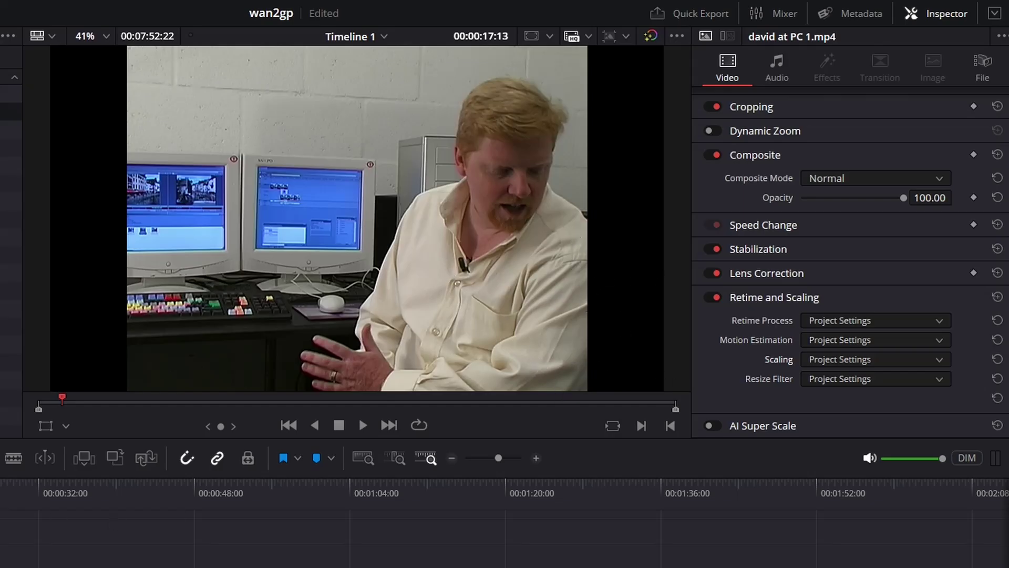
pyautogui.moveTo(2, 493); pyautogui.dragTo(5, 493)
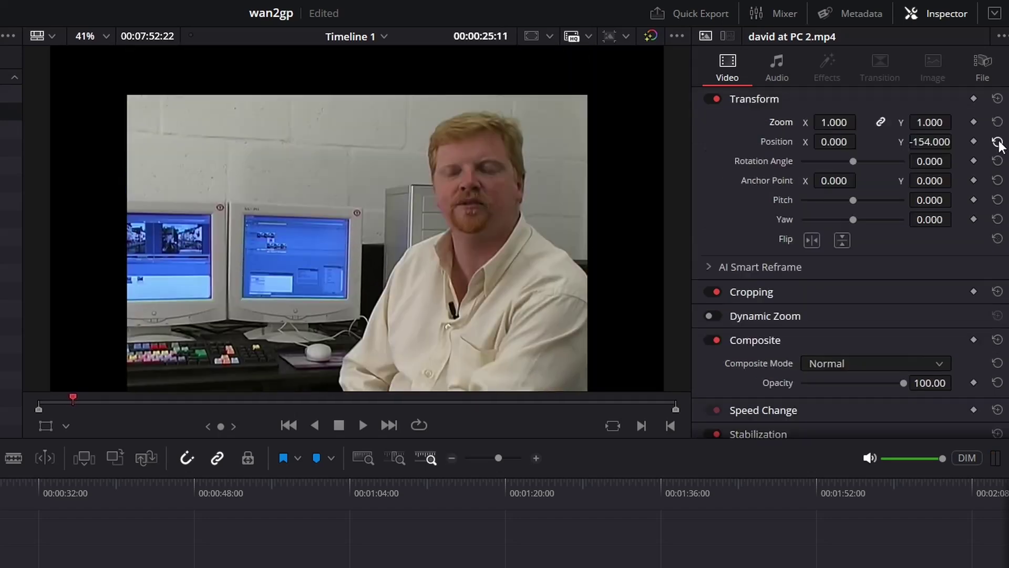
pyautogui.click(997, 141)
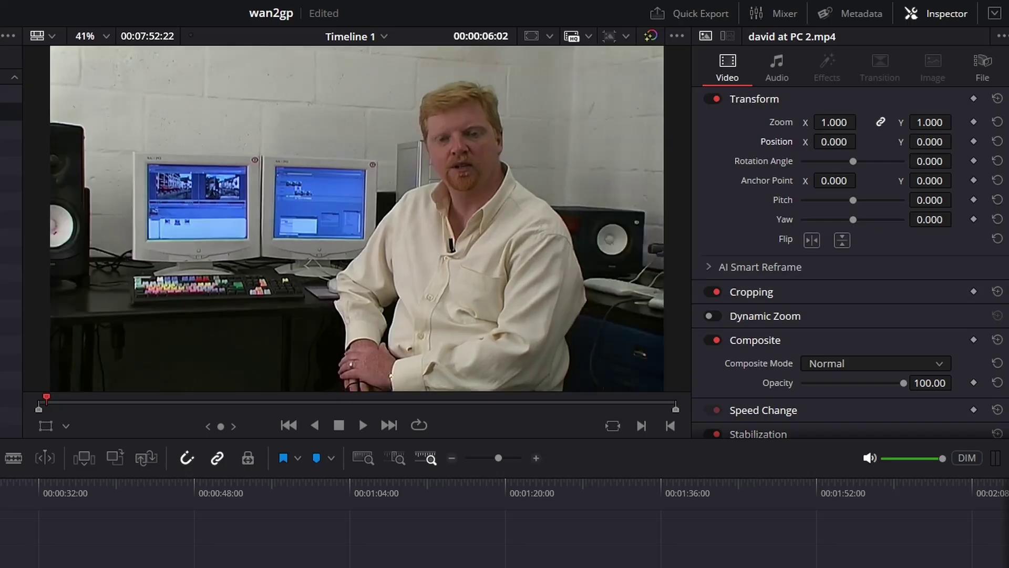
# Play the outpainted version of the first desk interview clip, including a full-screen view
pyautogui.press('space')
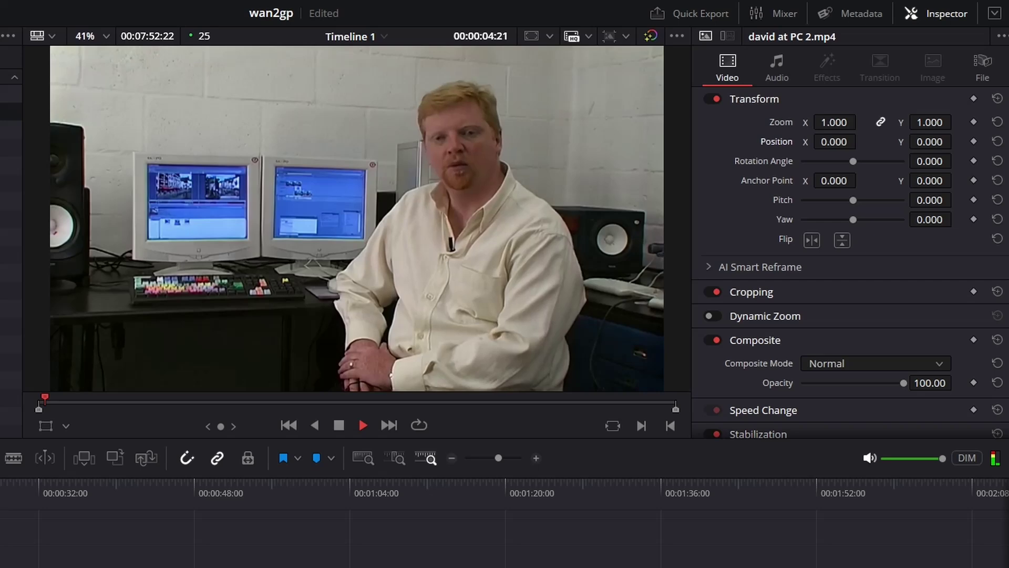
pyautogui.press('space')
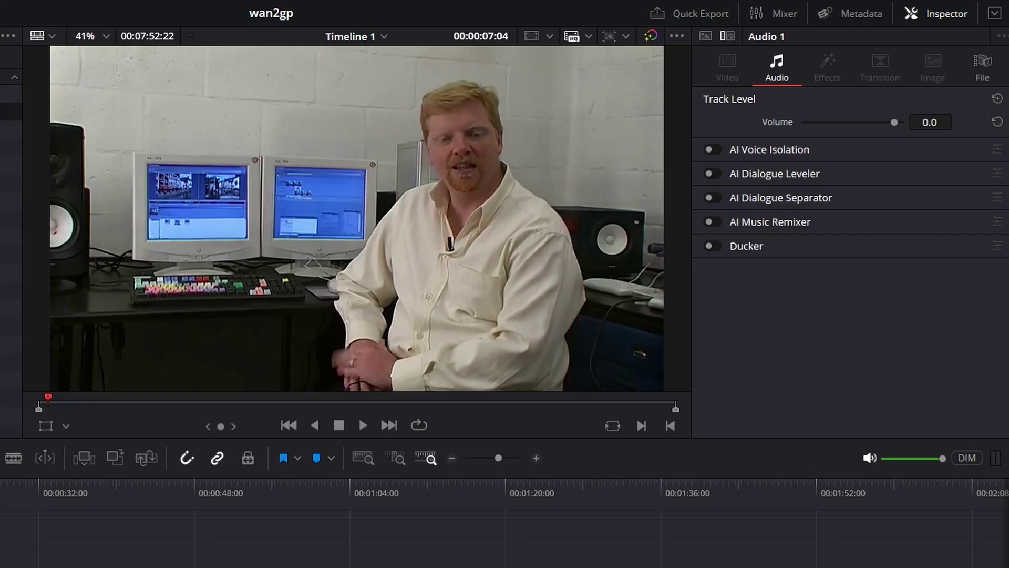
pyautogui.hotkey('ctrl', 'f')
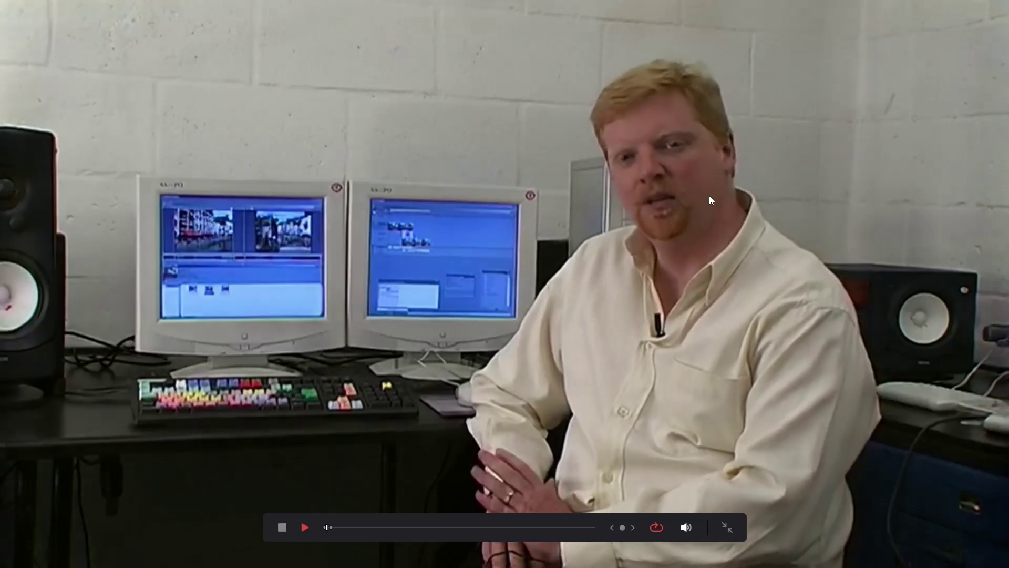
pyautogui.press('Escape')
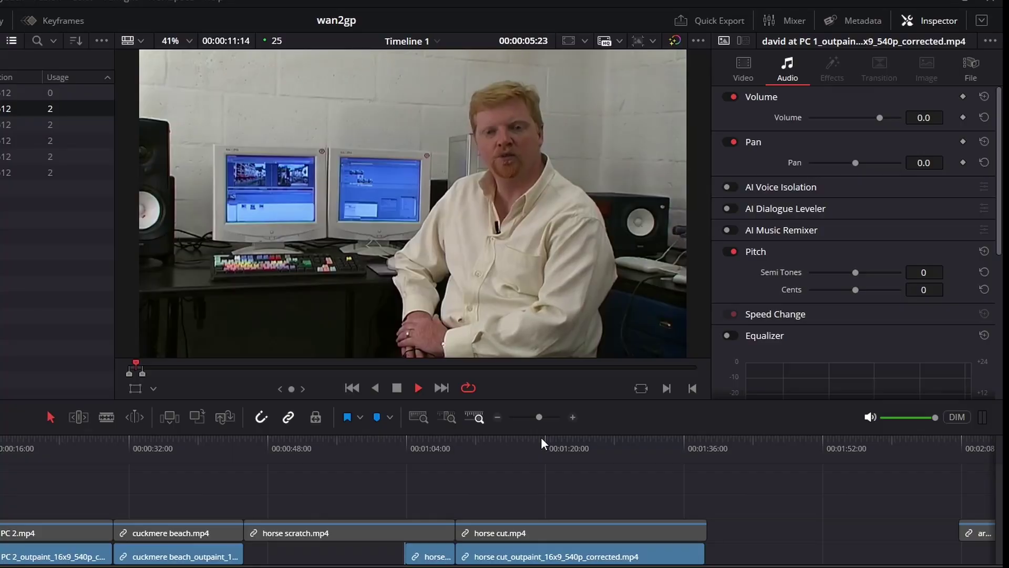
pyautogui.press('space')
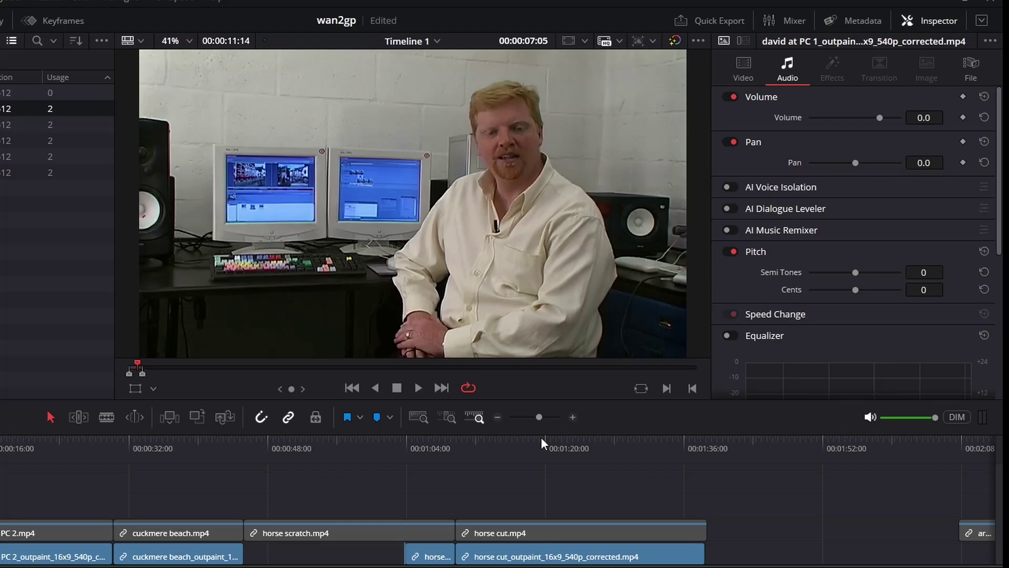
# Select the outpainted second desk interview clip on the timeline, move the playhead into it and play it
pyautogui.moveTo(2, 444); pyautogui.dragTo(1, 444)
pyautogui.click(8, 556)
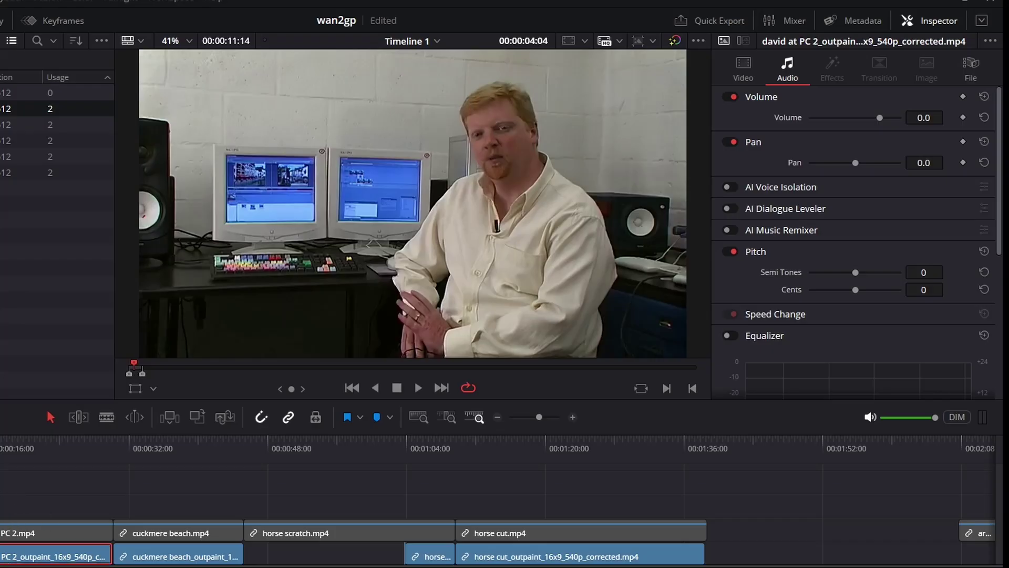
pyautogui.click(0, 444)
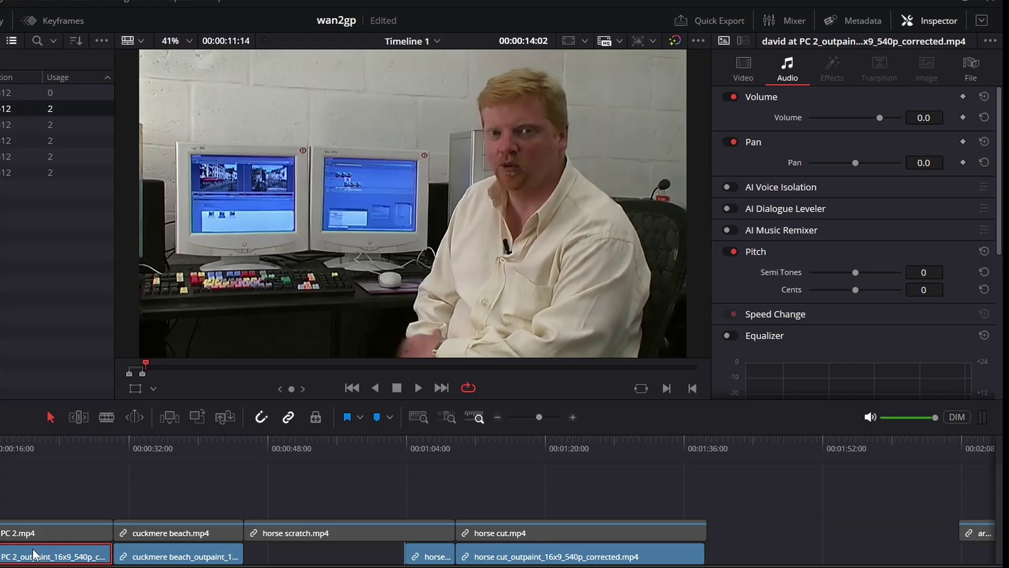
pyautogui.press('space')
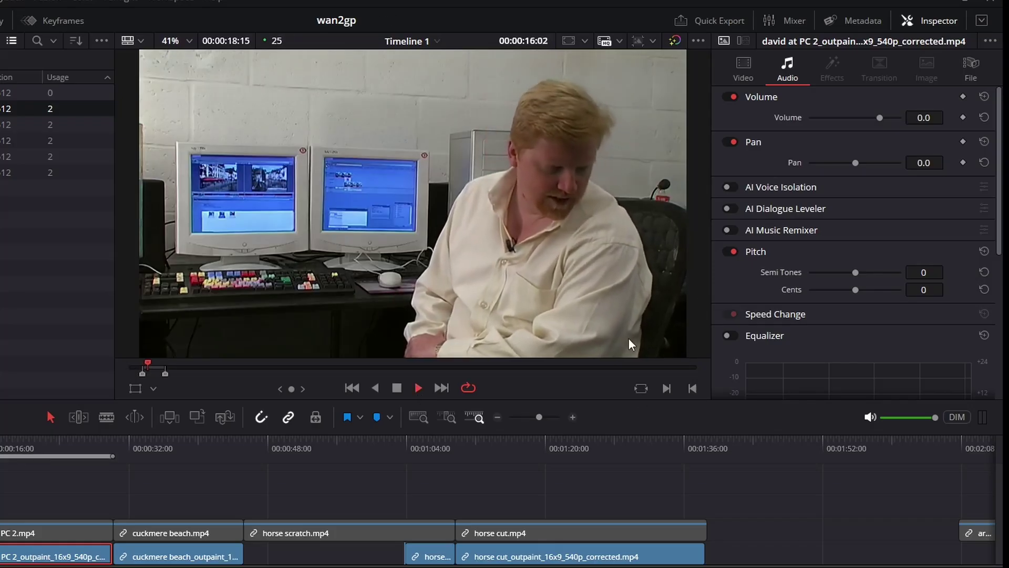
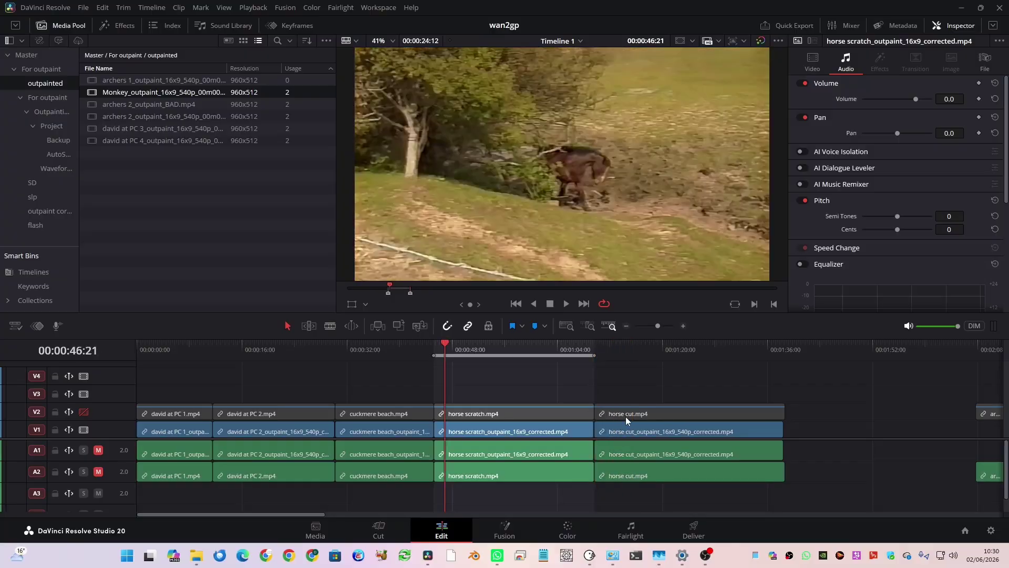
# Mark the range of horse cut.mp4 on the timeline and view its outpainted version full screen from near the start
pyautogui.click(630, 414)
pyautogui.click(635, 351)
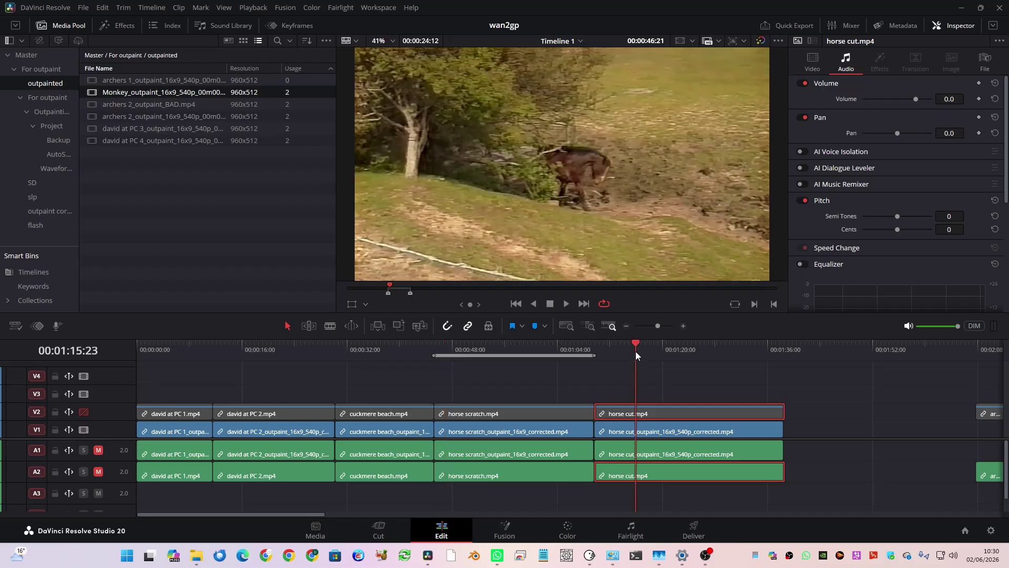
pyautogui.press('x')
pyautogui.moveTo(601, 344)
pyautogui.mouseDown()
pyautogui.moveTo(742, 342)
pyautogui.moveTo(604, 346)
pyautogui.mouseUp()
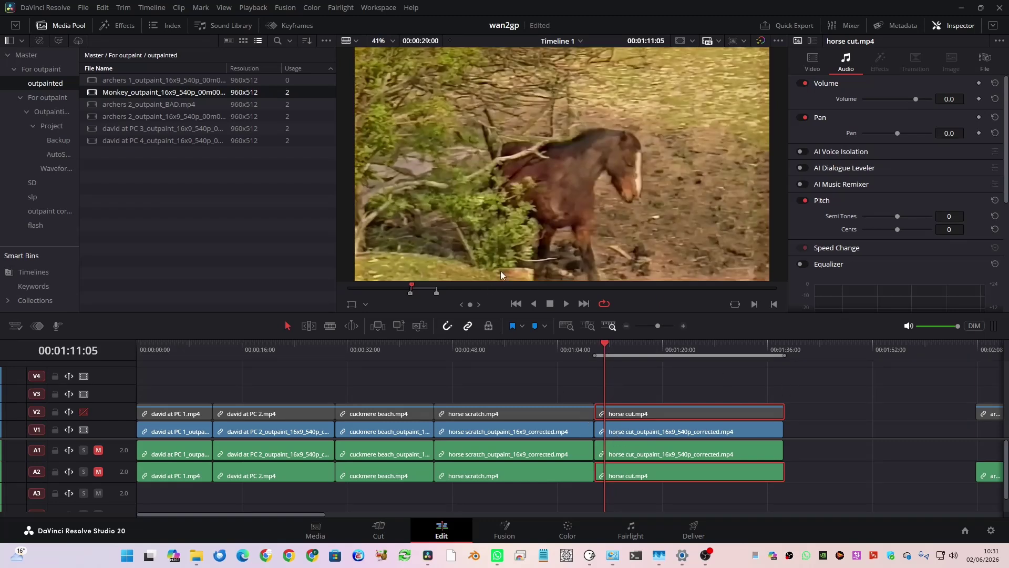
pyautogui.hotkey('ctrl', 'f')
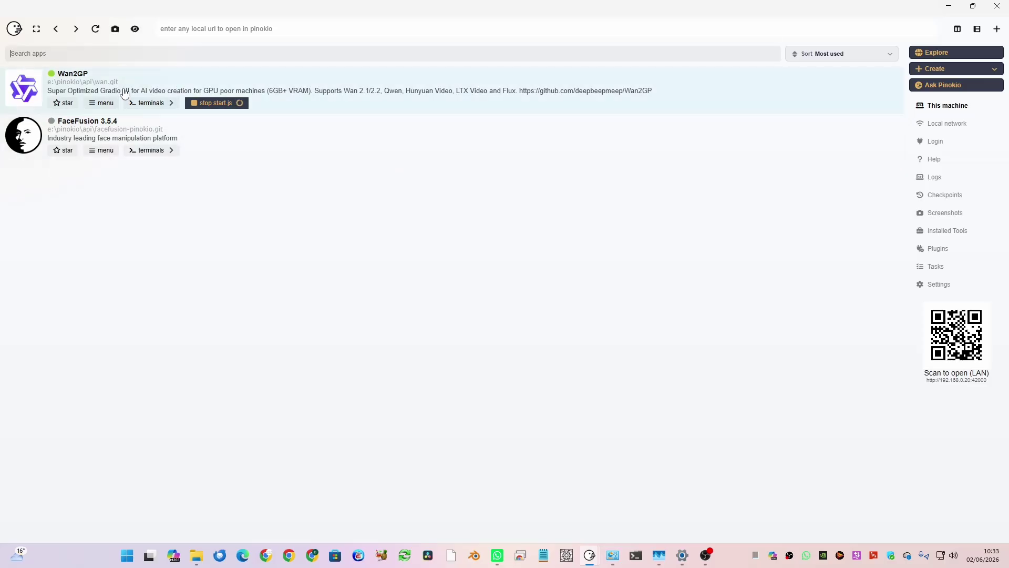
# In Pinokio, open the Wan2GP web UI and go to its Process Full Video page
pyautogui.click(308, 90)
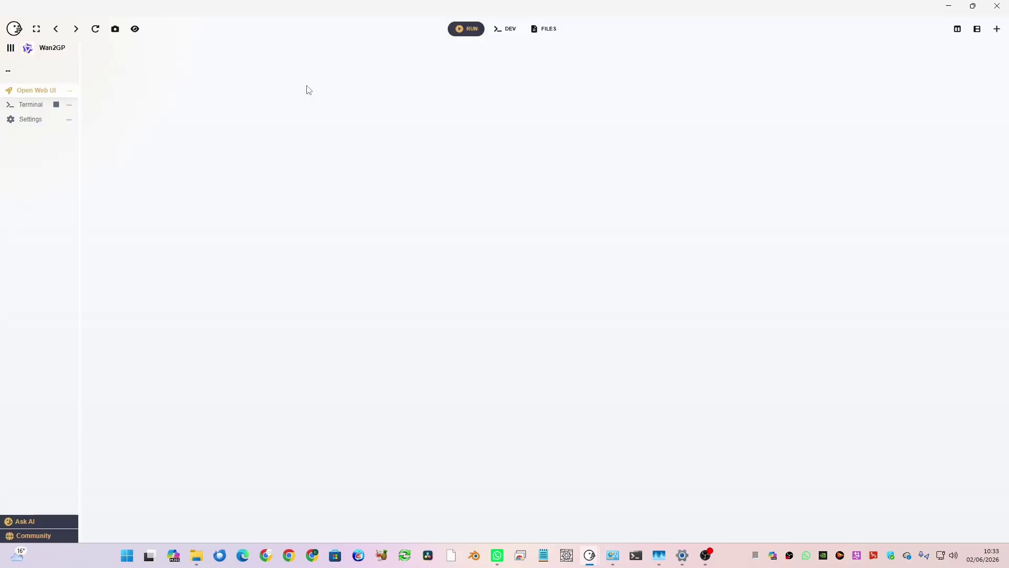
pyautogui.click(52, 95)
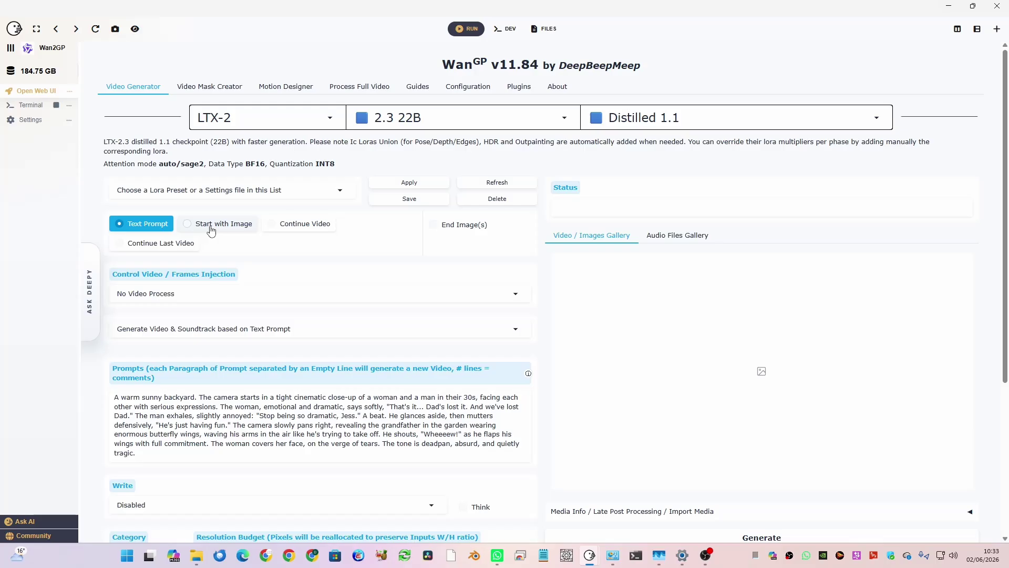
pyautogui.click(222, 88)
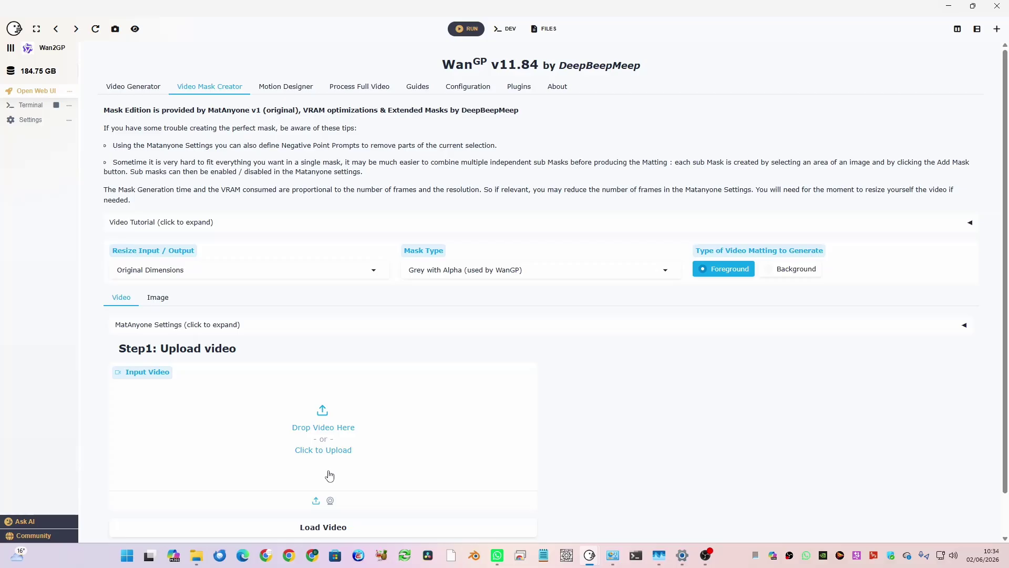
pyautogui.click(367, 89)
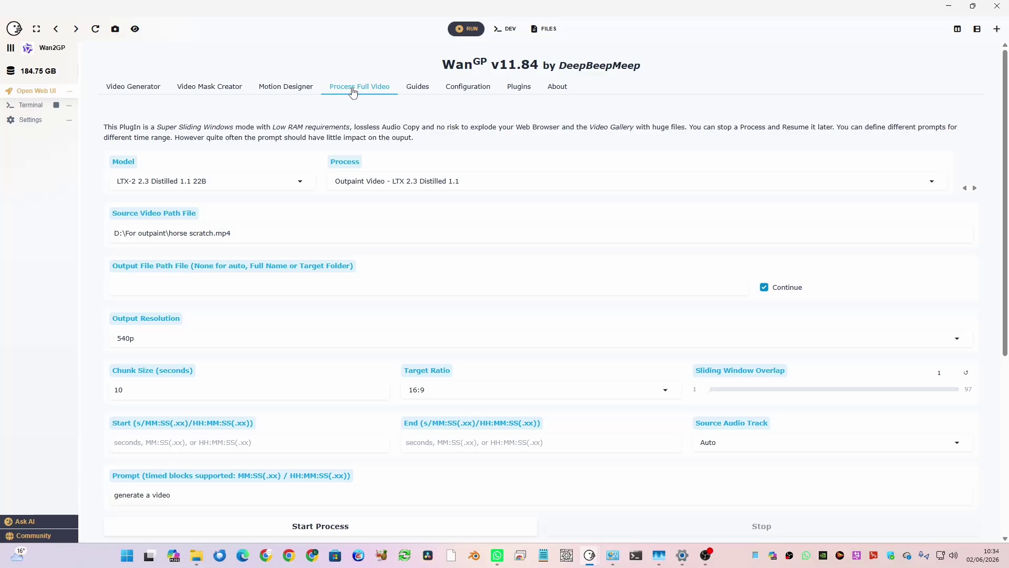
# Choose the LTX-2 2.3 Distilled 1.1 22B model and the Outpaint Video - LTX 2.3 Distilled 1.1 process
pyautogui.click(307, 187)
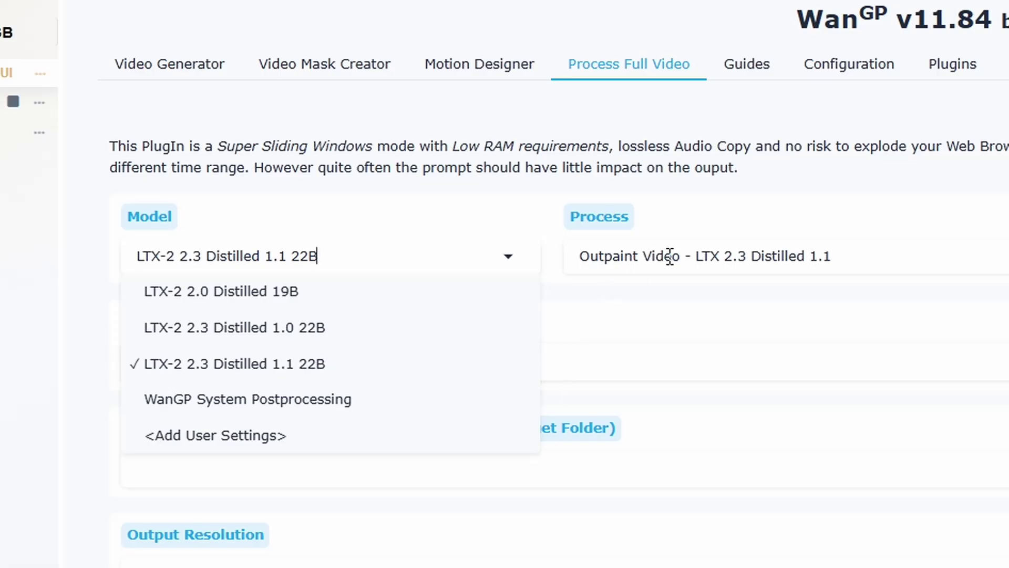
pyautogui.click(293, 365)
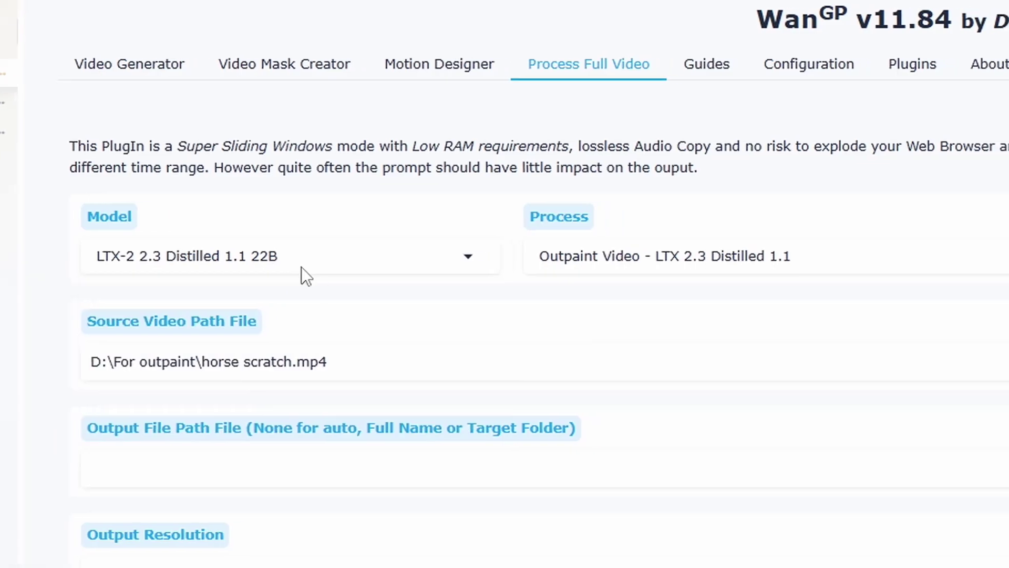
pyautogui.click(687, 257)
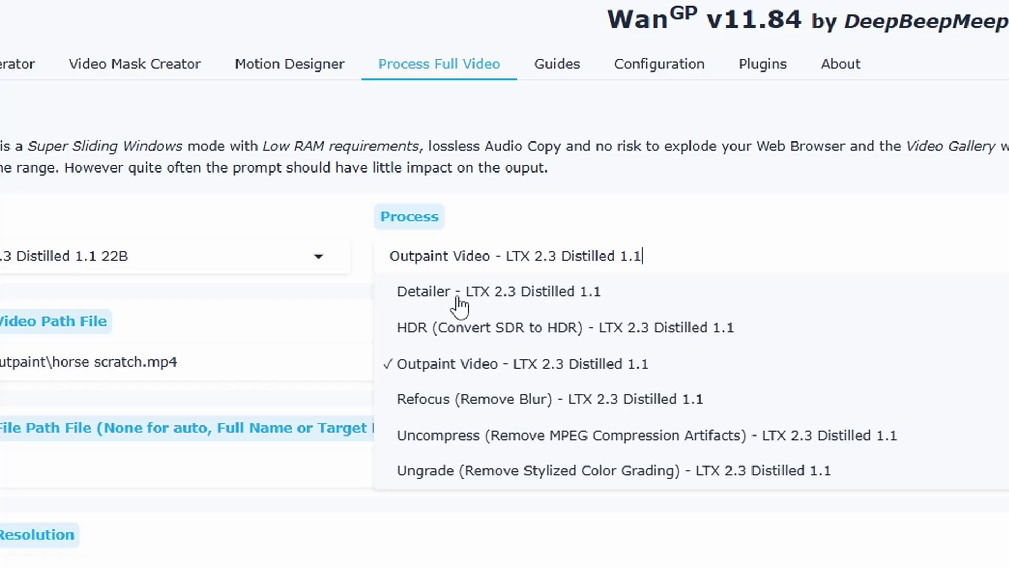
pyautogui.click(462, 376)
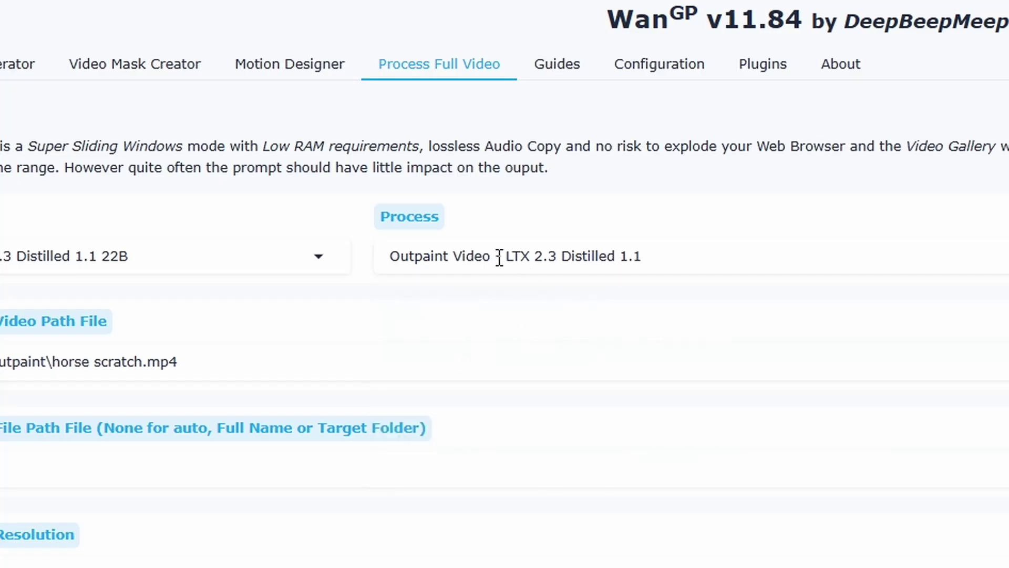
pyautogui.click(441, 257)
pyautogui.moveTo(451, 257); pyautogui.dragTo(374, 255)
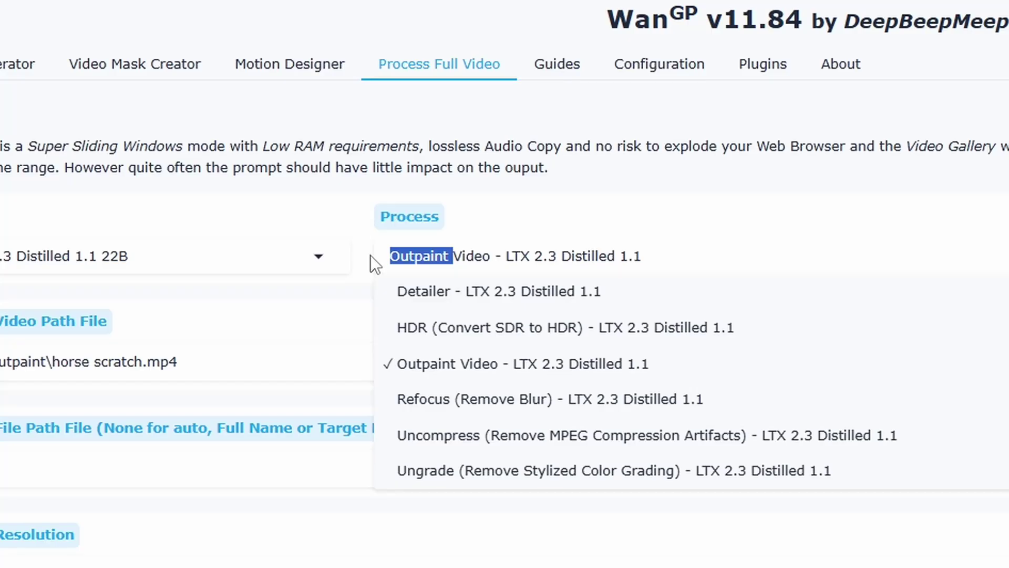
pyautogui.click(401, 258)
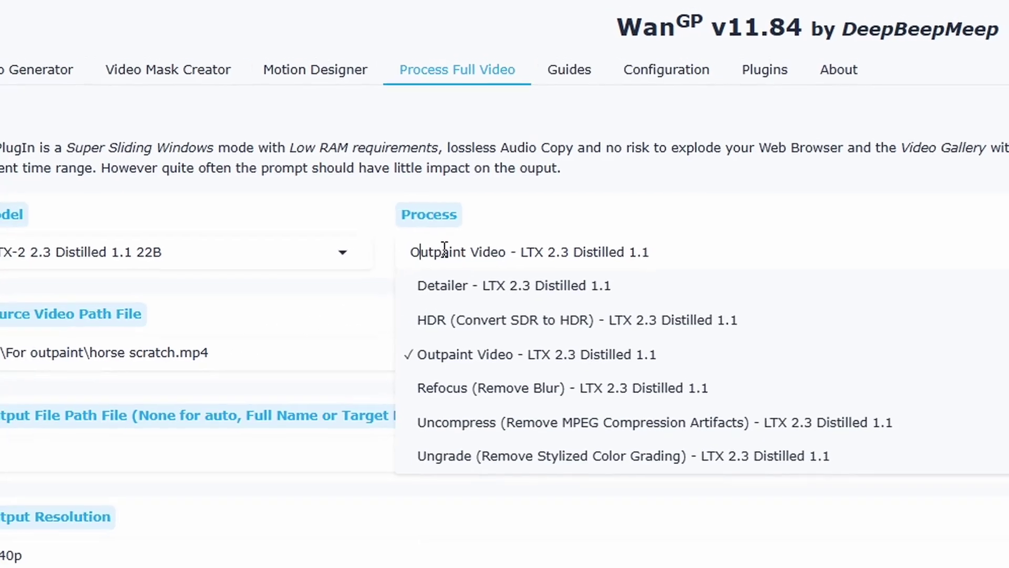
# Select the current source video path, and in File Explorer preview archers 2.mp4 from D:\For outpaint\from 14700K
pyautogui.click(284, 302)
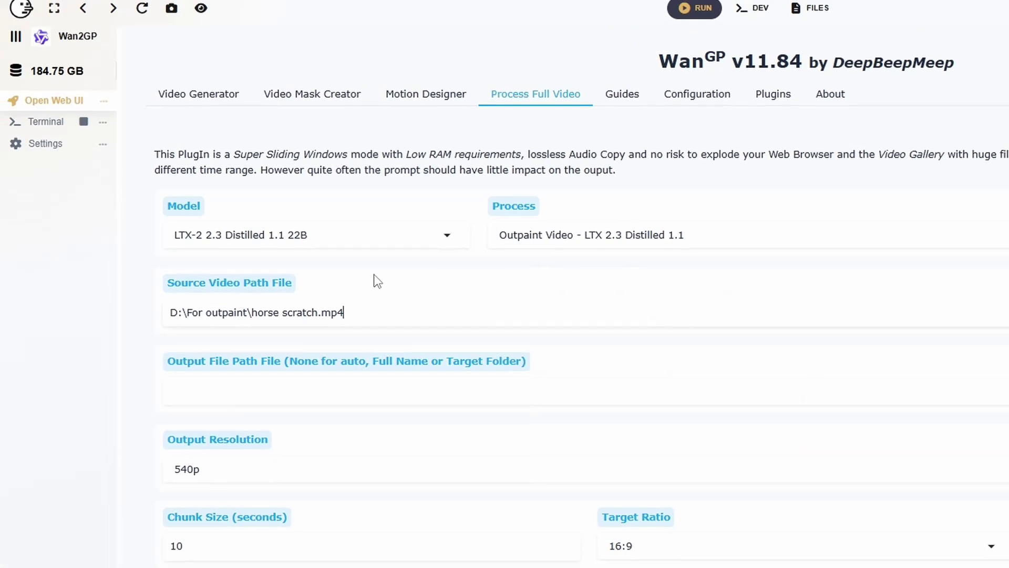
pyautogui.moveTo(339, 311); pyautogui.dragTo(167, 312)
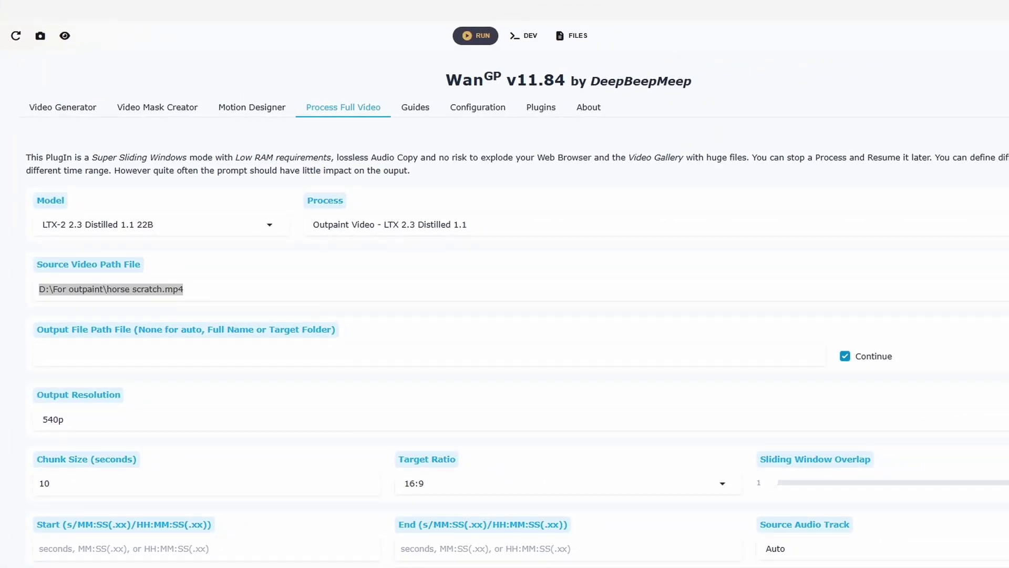
pyautogui.hotkey('alt', 'Tab')
pyautogui.doubleClick(665, 312)
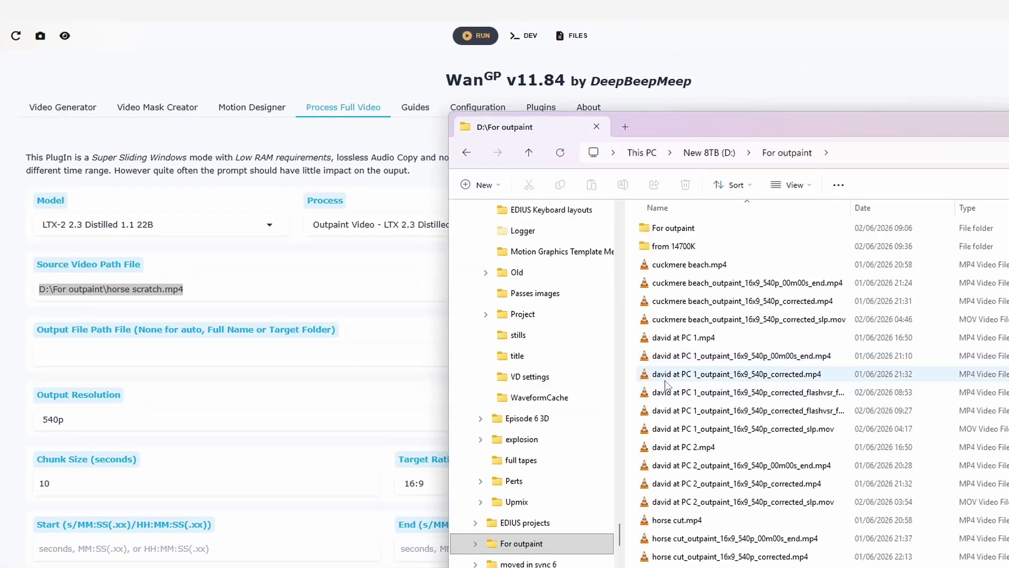
pyautogui.doubleClick(704, 246)
pyautogui.doubleClick(704, 264)
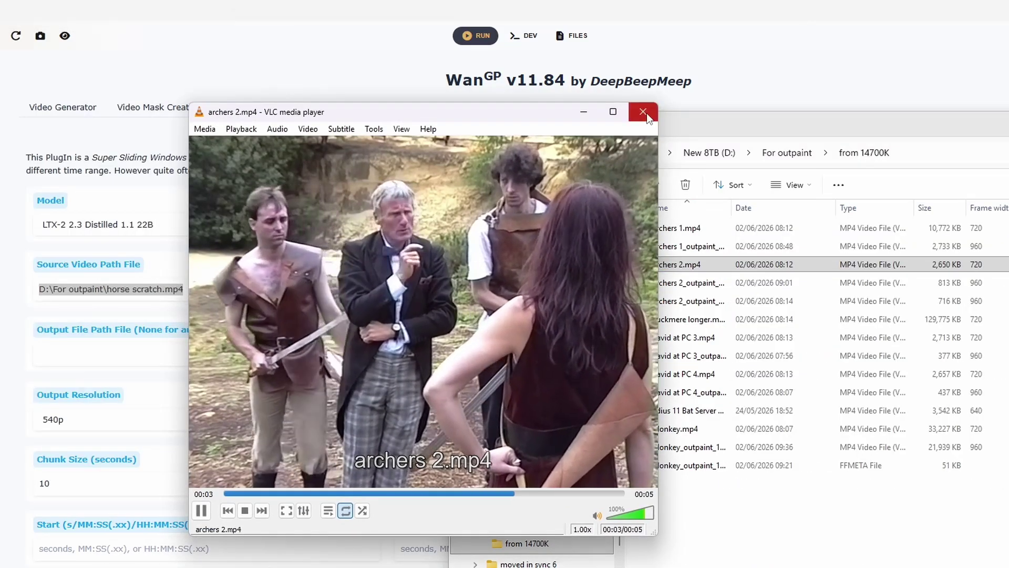
pyautogui.click(643, 112)
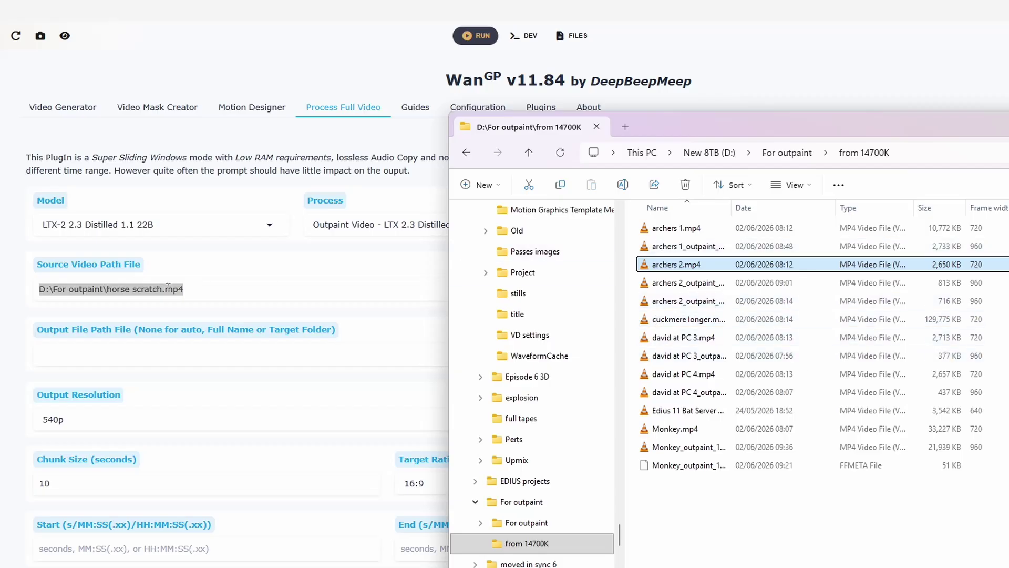
# Copy the full path of archers 2.mp4 in D:\For outpaint\from 14700K and paste it over the source video path in Wan2GP
pyautogui.click(873, 153)
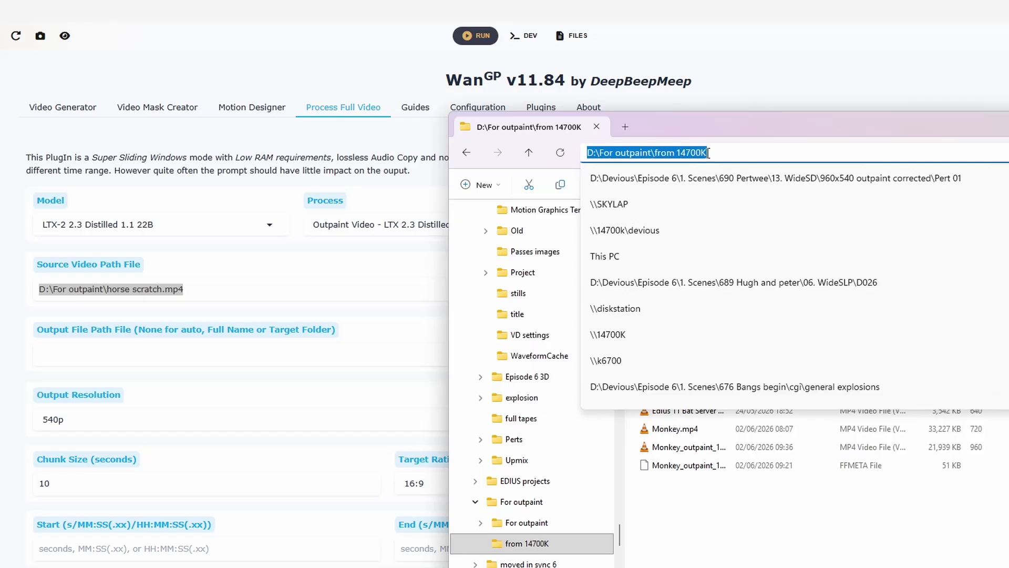
pyautogui.click(807, 546)
pyautogui.click(668, 265)
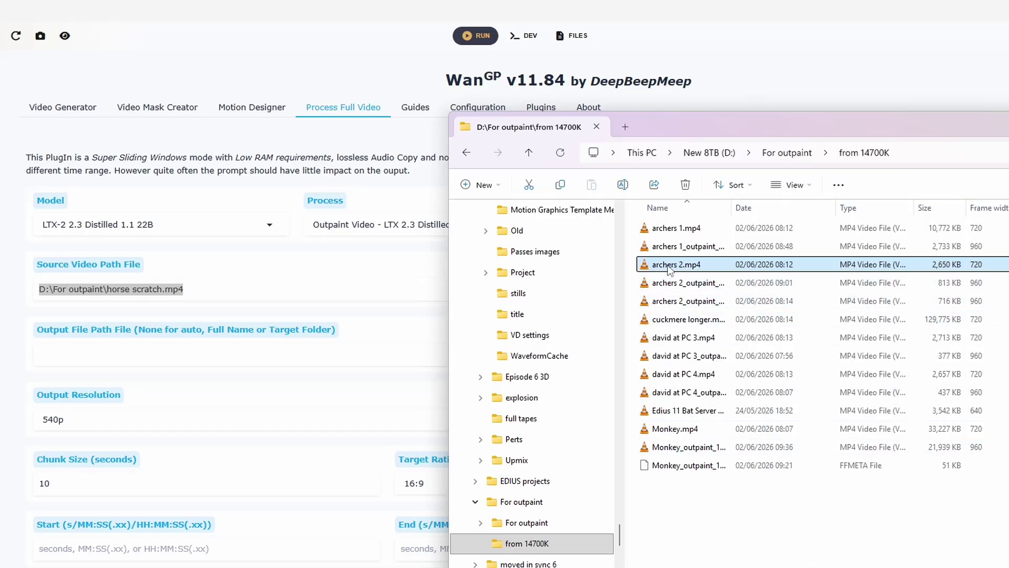
pyautogui.rightClick(668, 264)
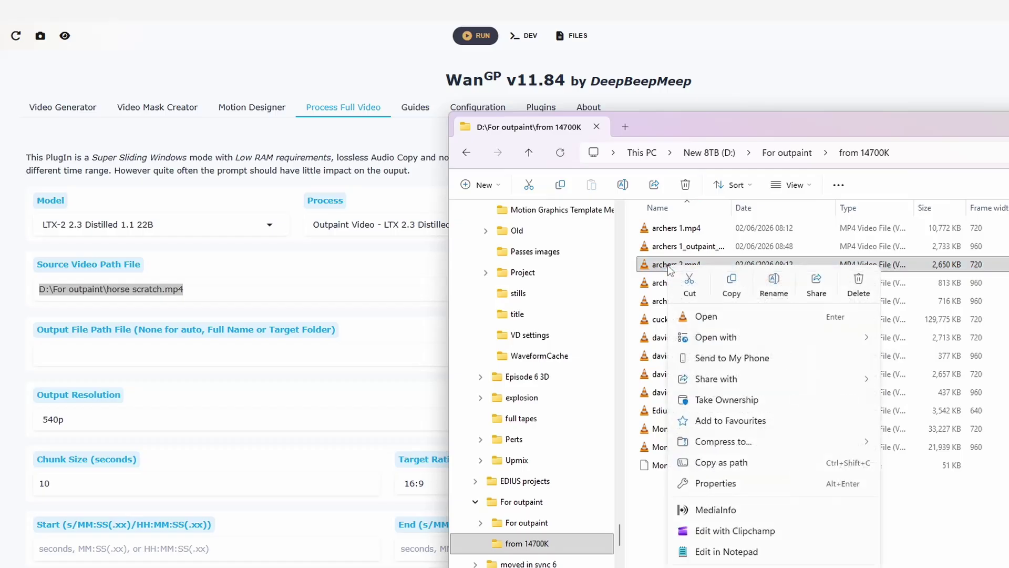
pyautogui.click(738, 462)
pyautogui.tripleClick(260, 295)
pyautogui.rightClick(128, 294)
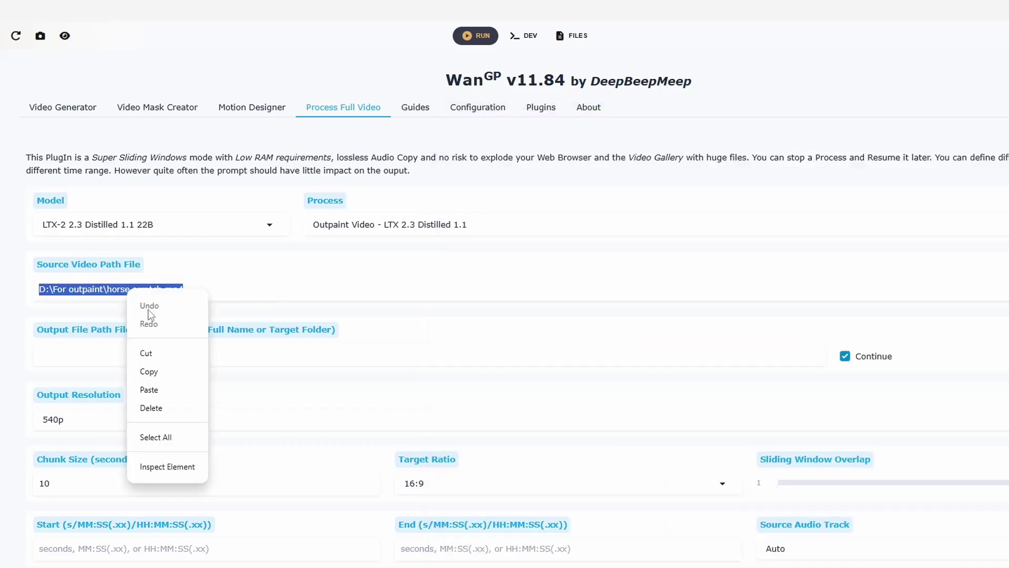
pyautogui.click(166, 388)
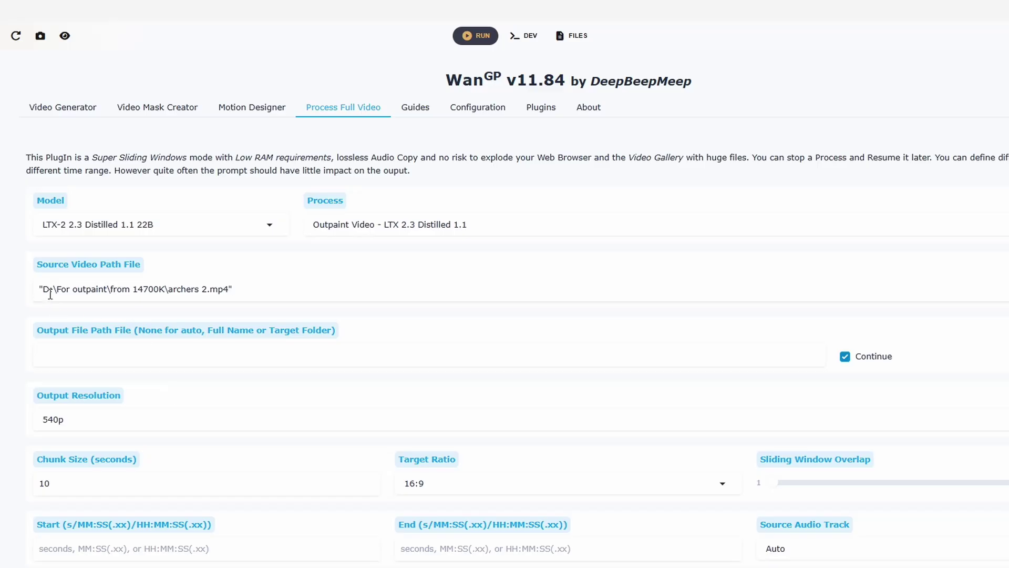
# Remove the quotation marks around the source video path and choose 540p as the output resolution
pyautogui.click(231, 288)
pyautogui.press('BackSpace')
pyautogui.click(41, 289)
pyautogui.press('BackSpace')
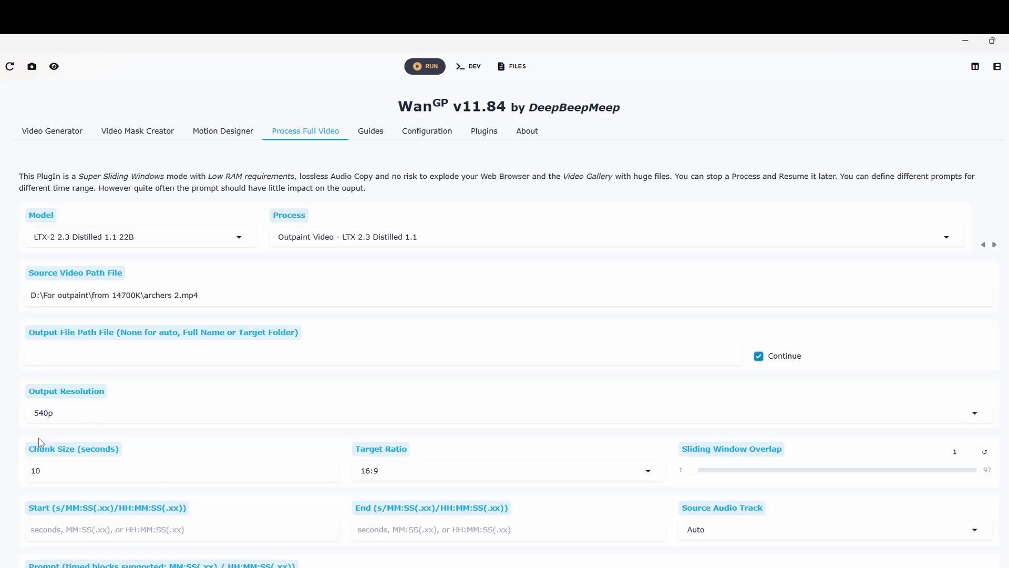
pyautogui.click(30, 295)
pyautogui.click(90, 413)
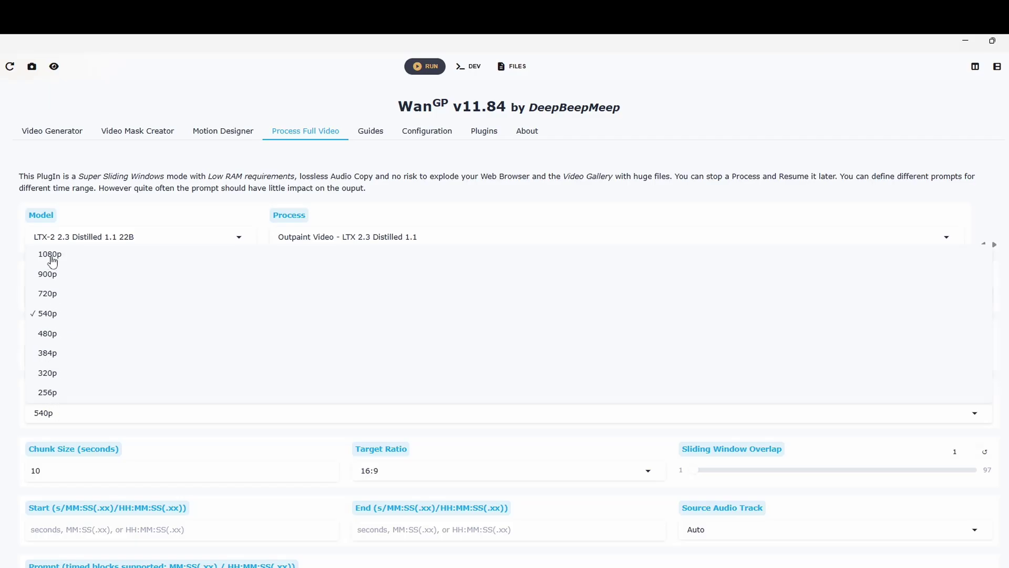
pyautogui.click(46, 316)
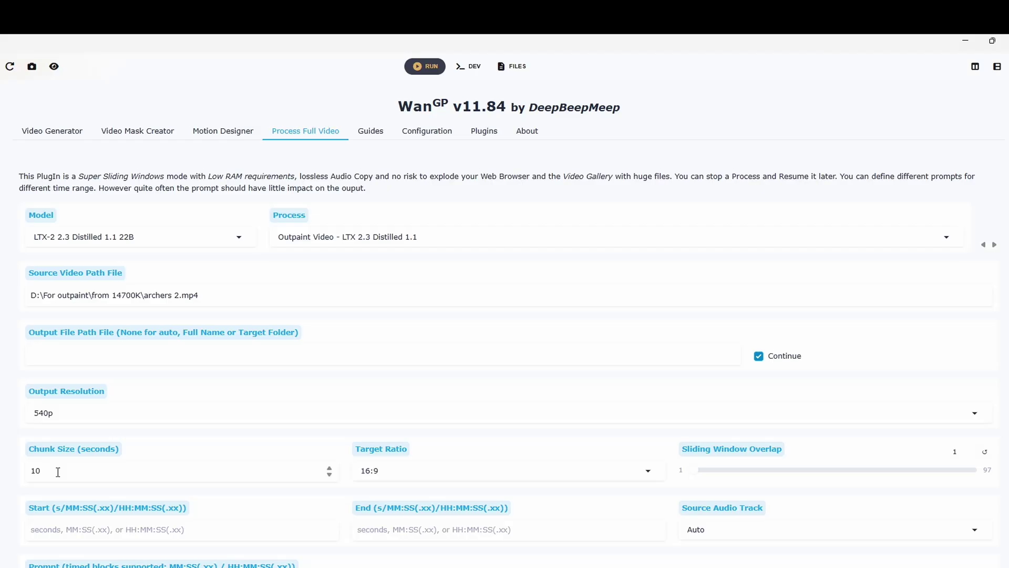
# Switch to NVIDIA Control Panel, check the graphics card's dedicated video memory in System Information, and close both windows
pyautogui.hotkey('alt', 'Tab')
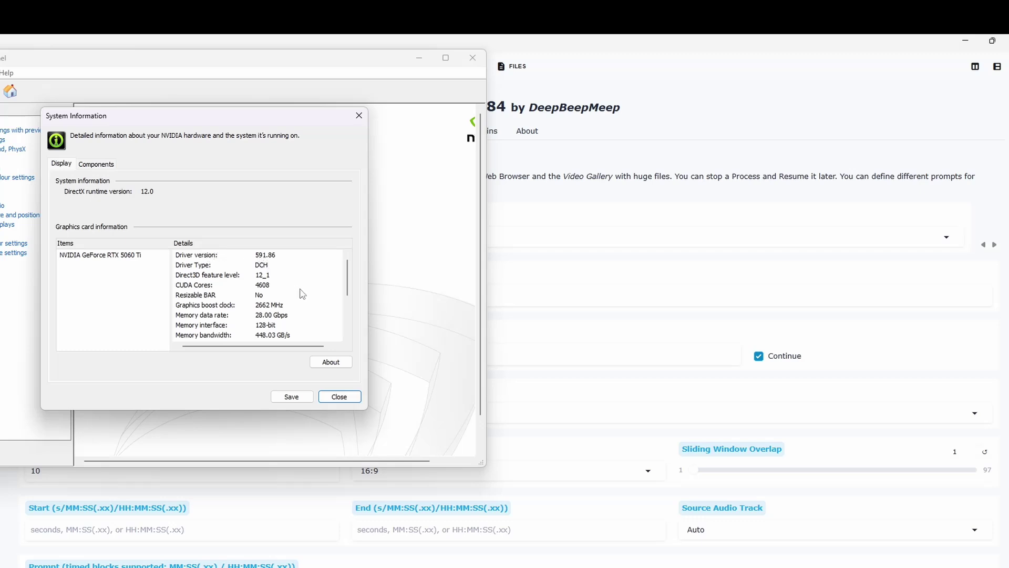
pyautogui.scroll(-2, 347, 305)
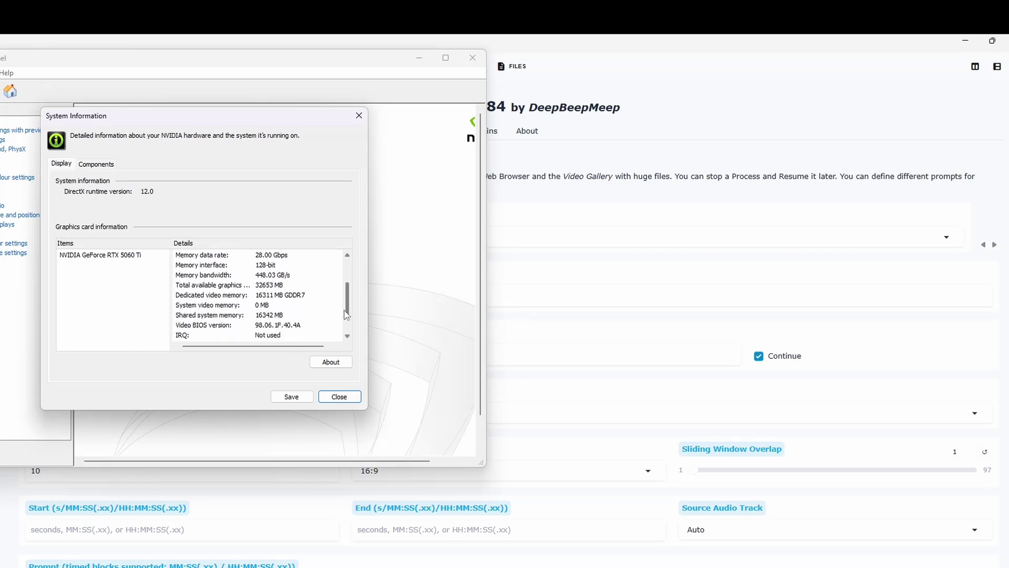
pyautogui.moveTo(253, 295); pyautogui.dragTo(293, 296)
pyautogui.click(339, 397)
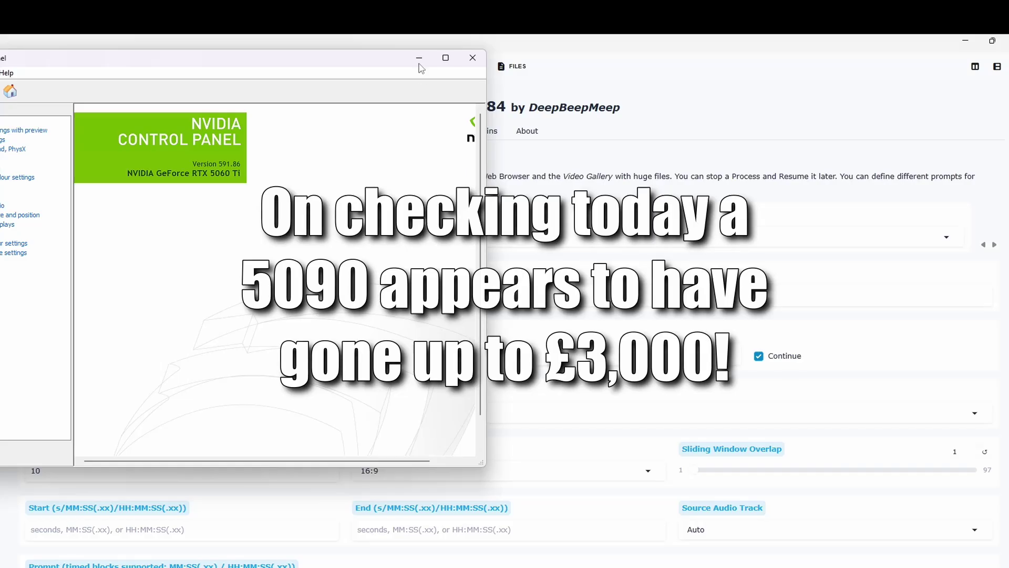
pyautogui.click(473, 58)
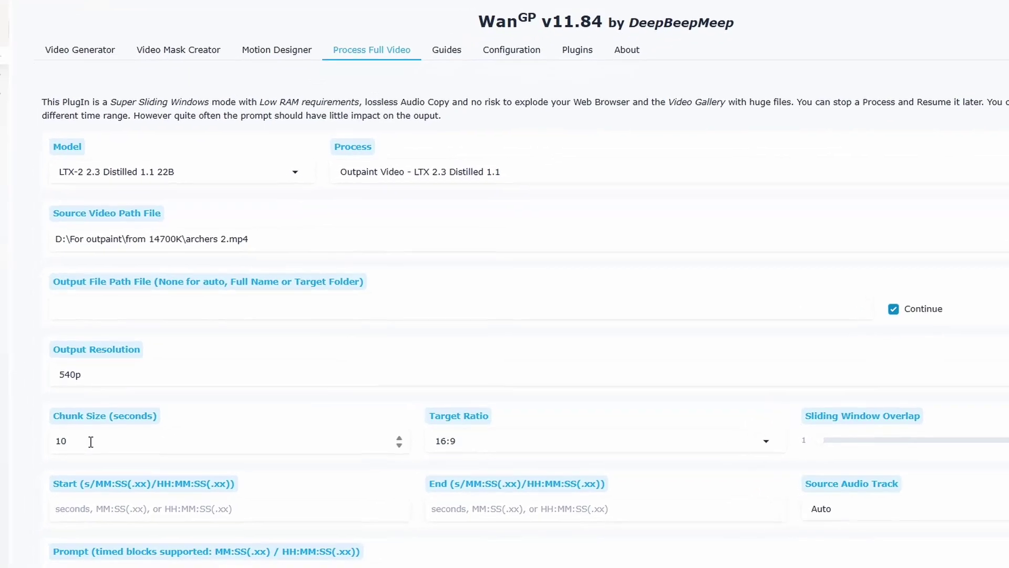
# Select the chunk size value for review without editing it, and choose 16:9 as the target ratio
pyautogui.doubleClick(112, 404)
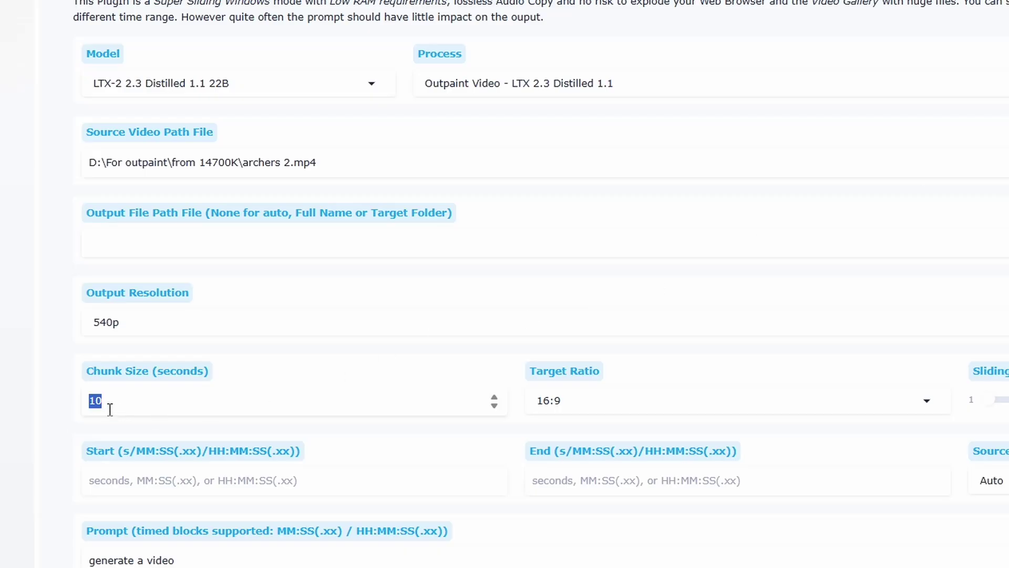
pyautogui.click(173, 399)
pyautogui.hotkey('ctrl', 'a')
pyautogui.click(925, 400)
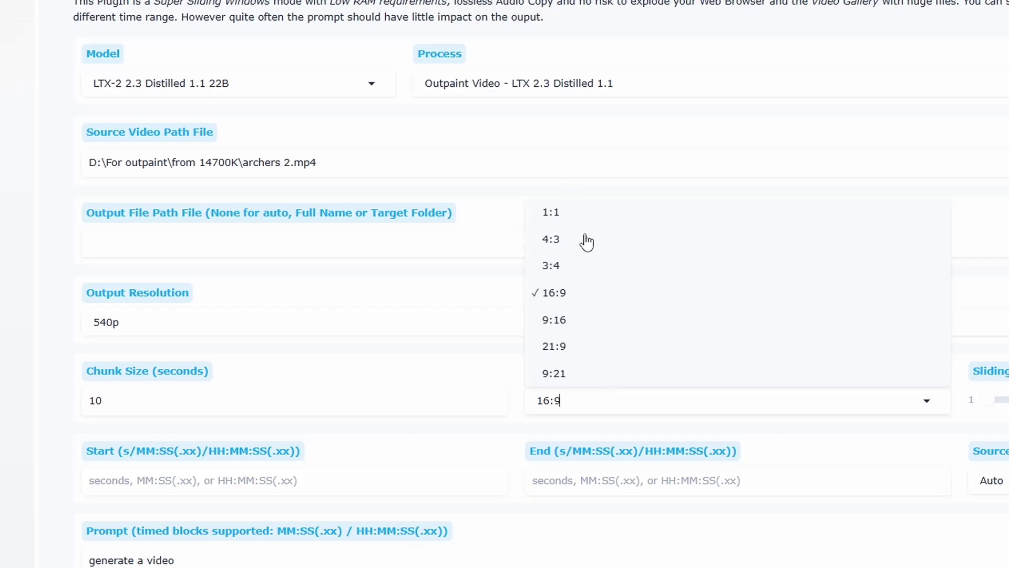
pyautogui.click(563, 299)
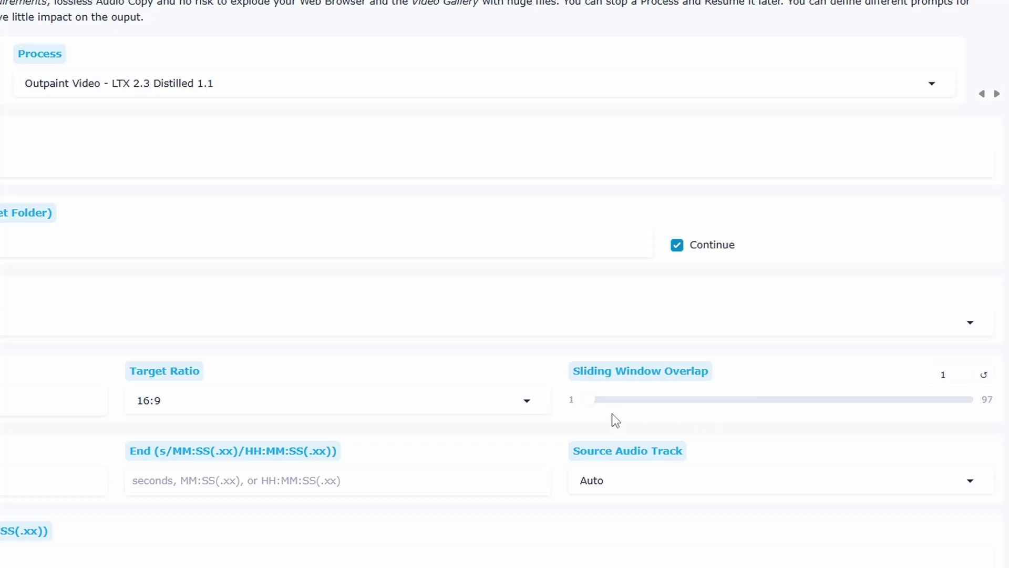
# Review the sliding window overlap, source path and prompt, and start the outpaint process
pyautogui.moveTo(589, 407); pyautogui.dragTo(941, 412)
pyautogui.moveTo(553, 422); pyautogui.dragTo(534, 425)
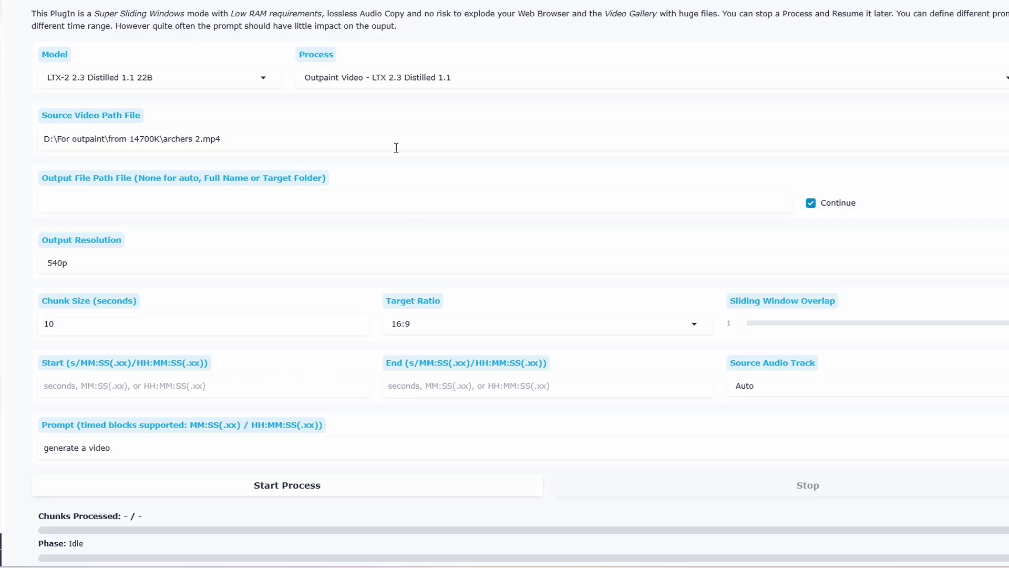
pyautogui.scroll(2, 396, 147)
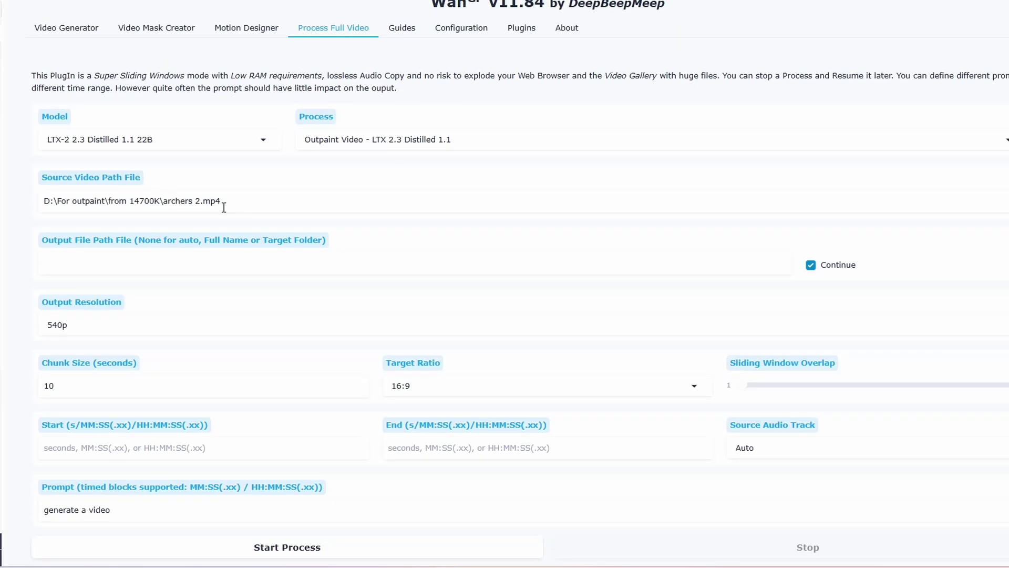
pyautogui.scroll(-4, 224, 207)
pyautogui.tripleClick(79, 509)
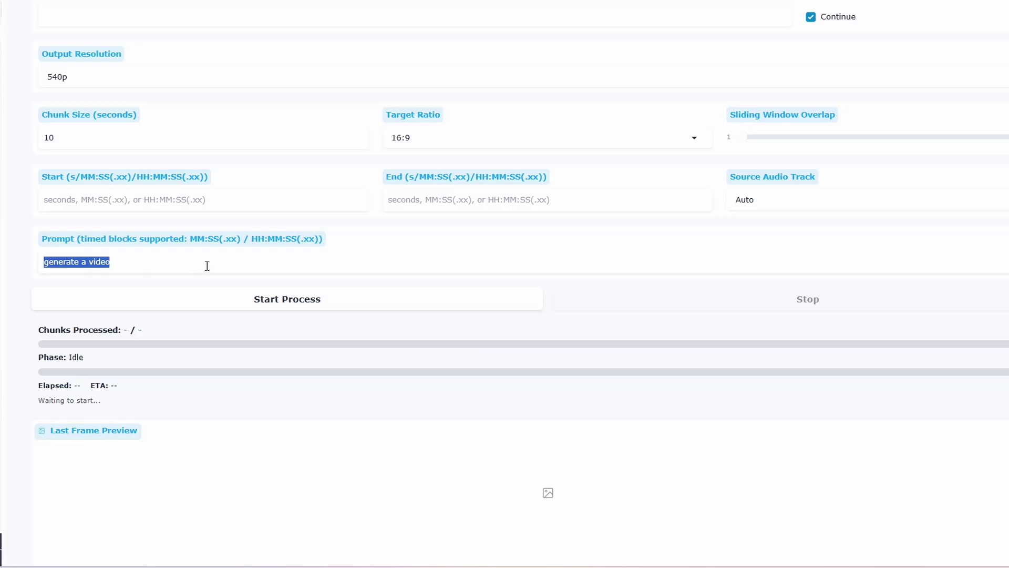
pyautogui.scroll(4, 223, 284)
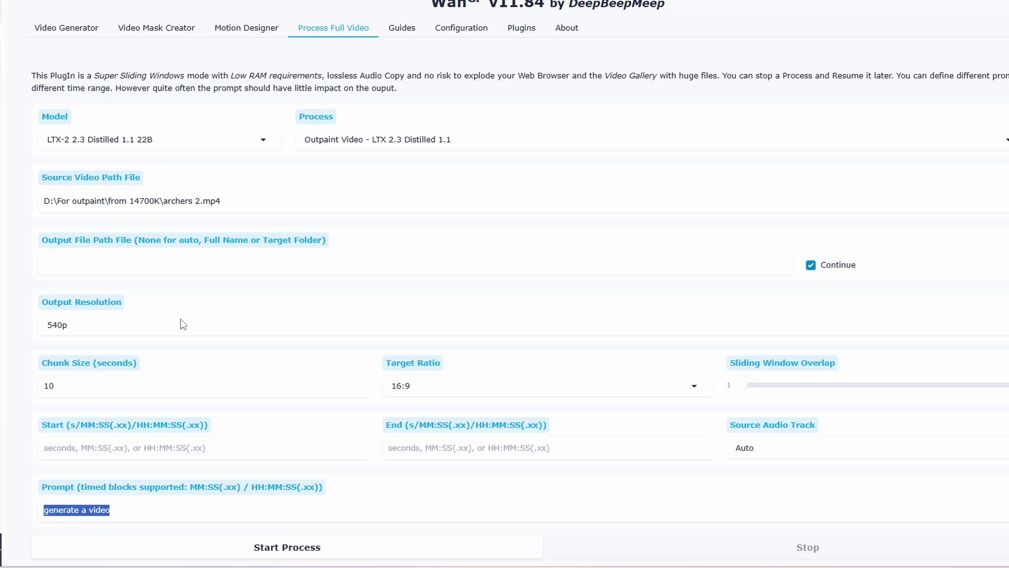
pyautogui.click(294, 551)
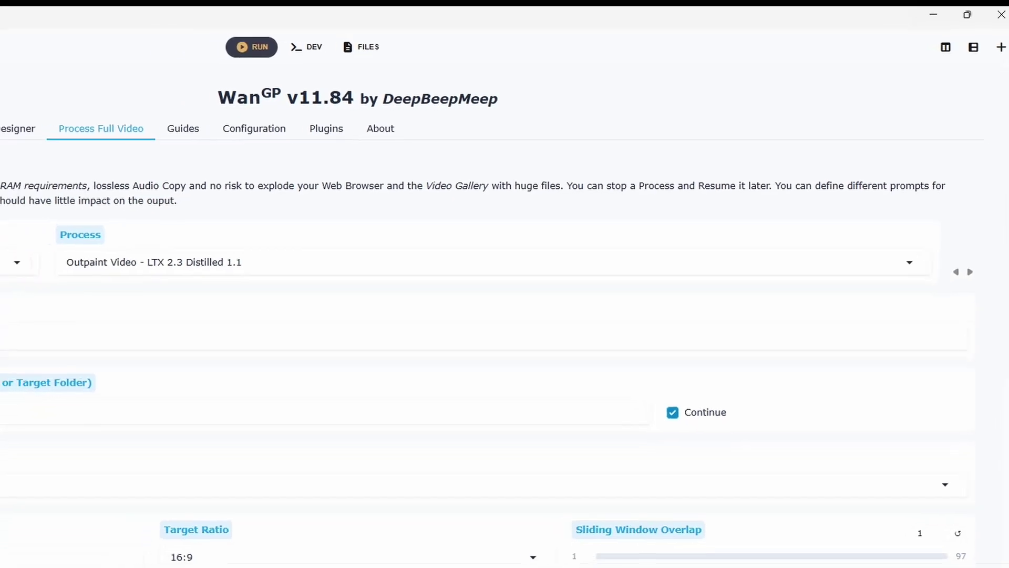
# Reuse the source path to set the output file path to D:\For outpaint\from 14700K\archers 2 v2.mp4
pyautogui.moveTo(106, 309); pyautogui.dragTo(18, 282)
pyautogui.hotkey('ctrl', 'c')
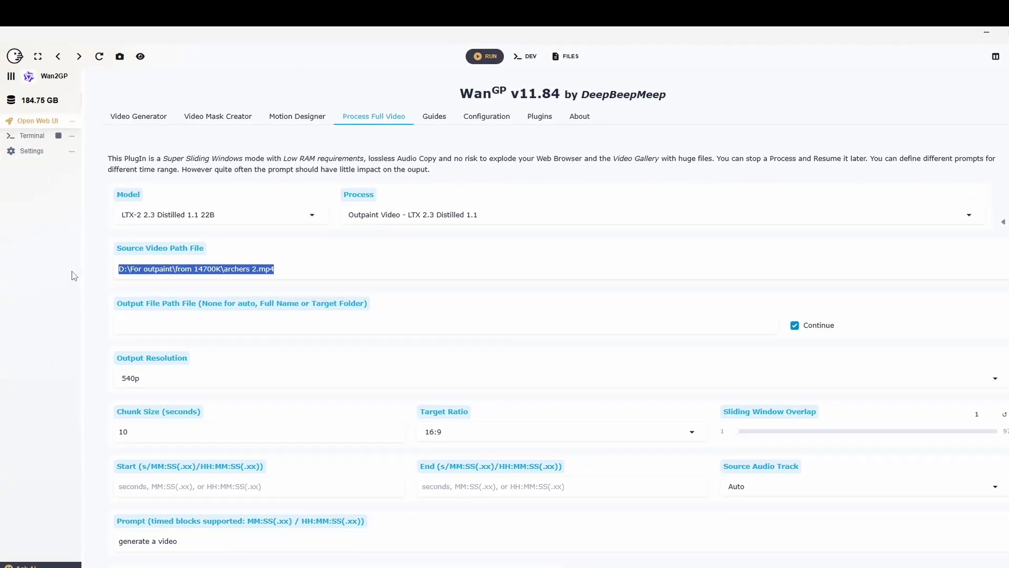
pyautogui.click(141, 322)
pyautogui.hotkey('ctrl', 'v')
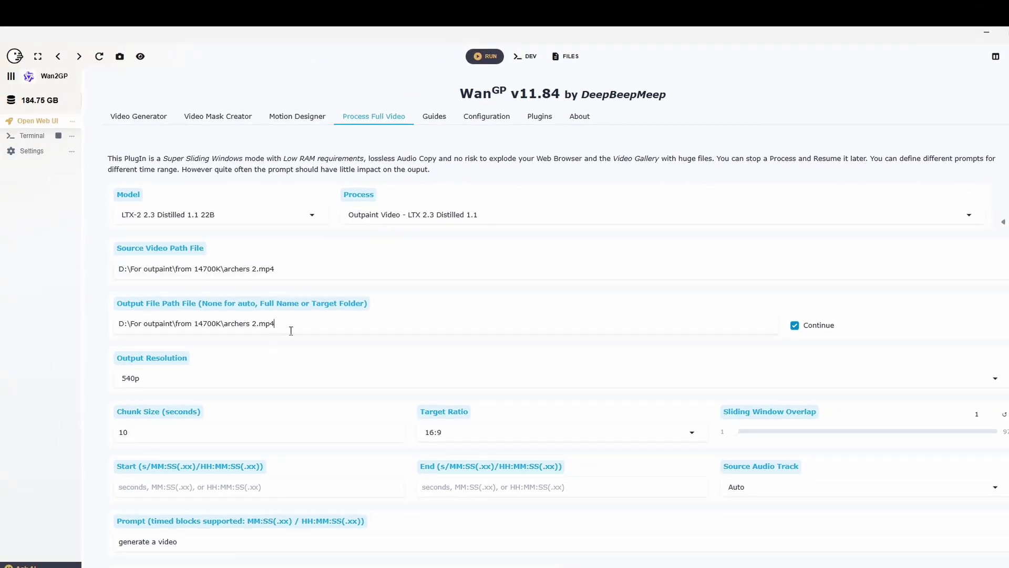
pyautogui.click(257, 322)
pyautogui.write('v2')
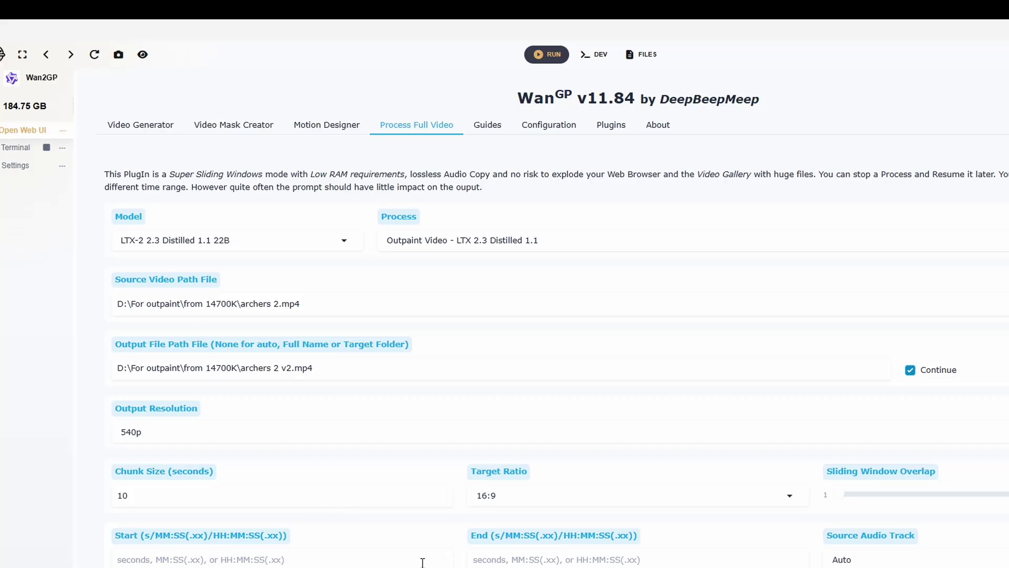
# Check GPU 0 activity in Task Manager and the from 14700K folder in File Explorer while the outpaint process runs
pyautogui.scroll(-5, 421, 559)
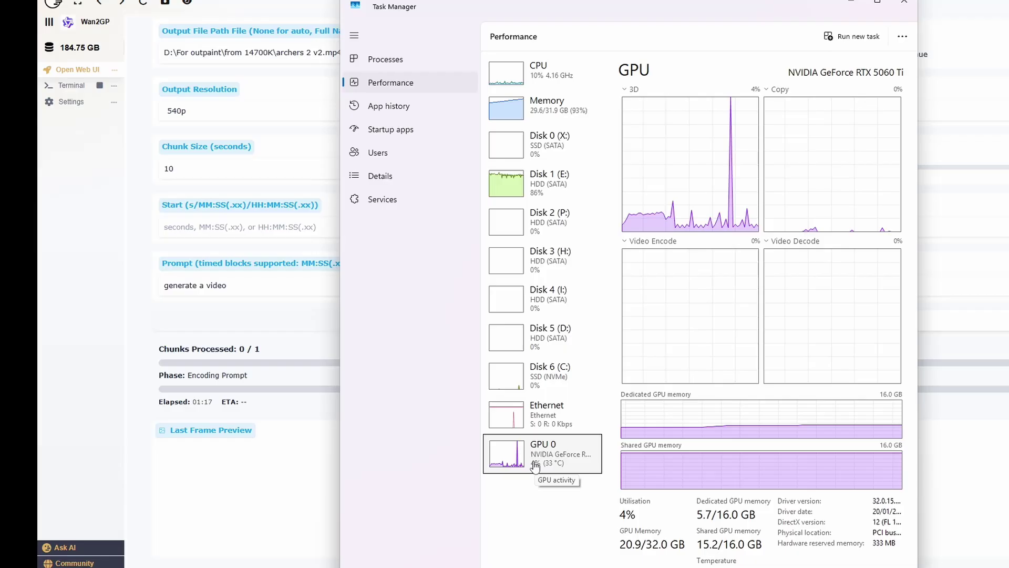
pyautogui.moveTo(481, 9); pyautogui.dragTo(574, 16)
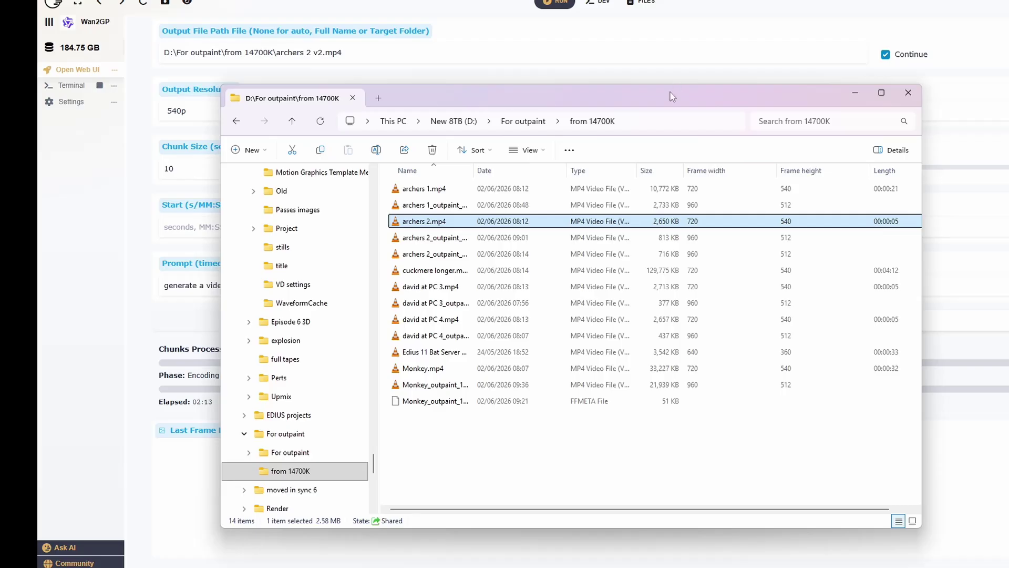
pyautogui.moveTo(669, 97); pyautogui.dragTo(825, 101)
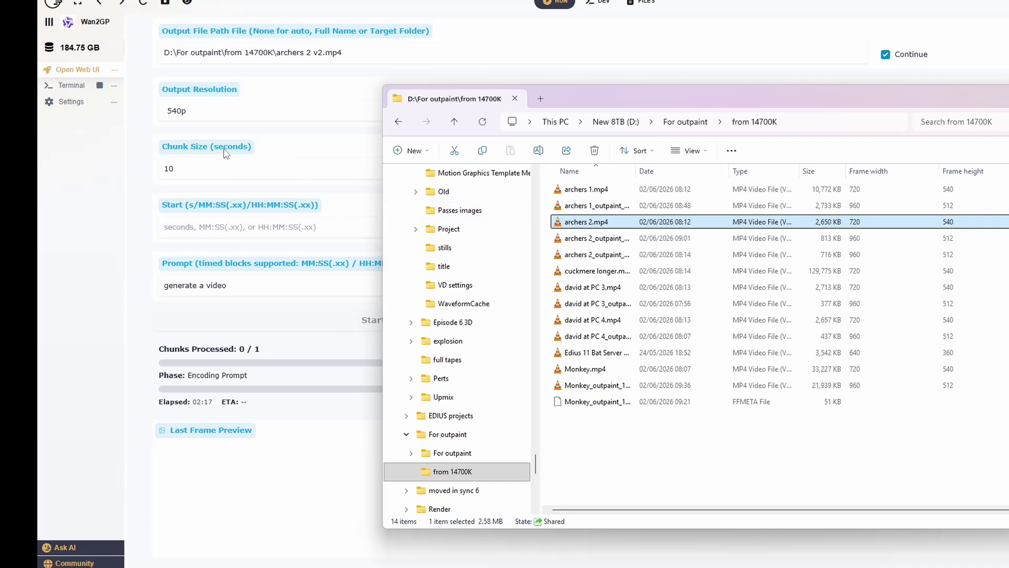
pyautogui.click(266, 477)
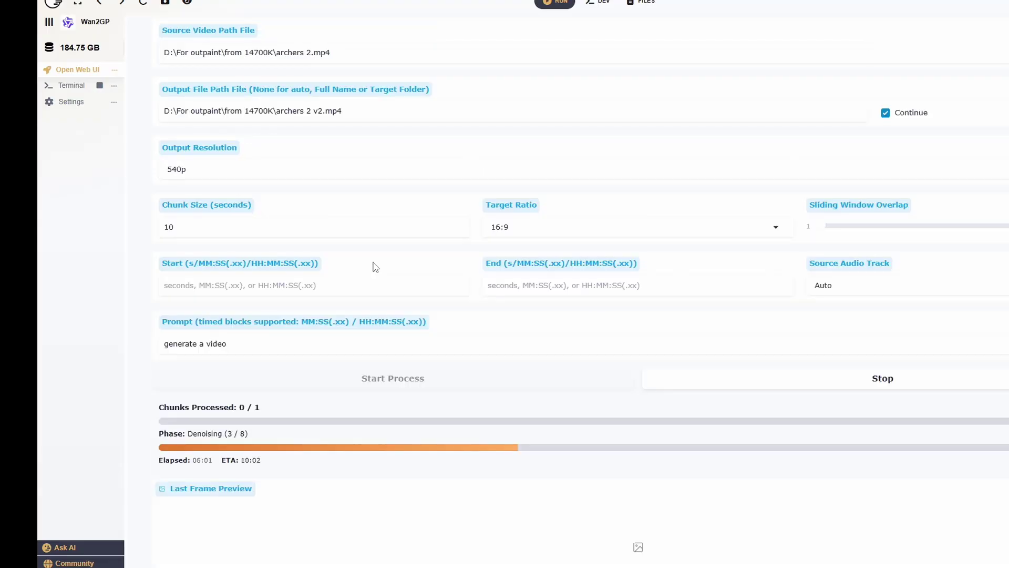
# Examine the run's settings and denoising progress on the Process Full Video page, and compare the status on the Video Generator page
pyautogui.scroll(4, 376, 267)
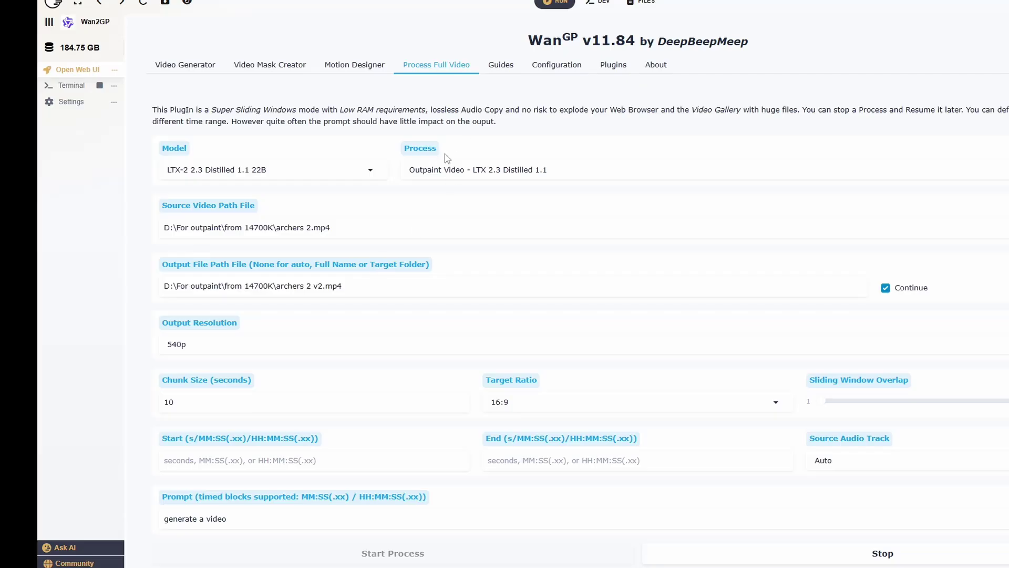
pyautogui.scroll(-5, 433, 265)
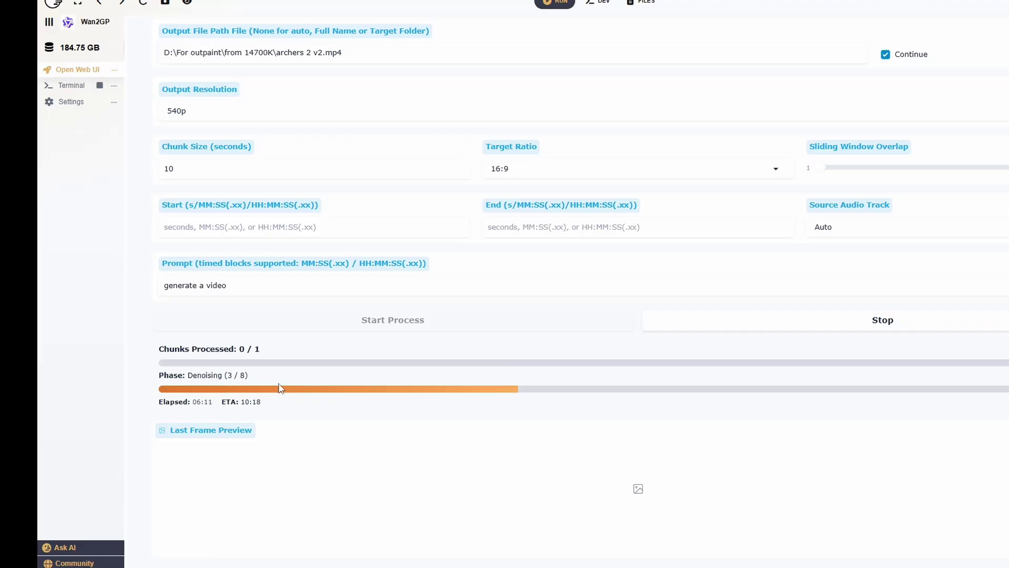
pyautogui.scroll(5, 280, 387)
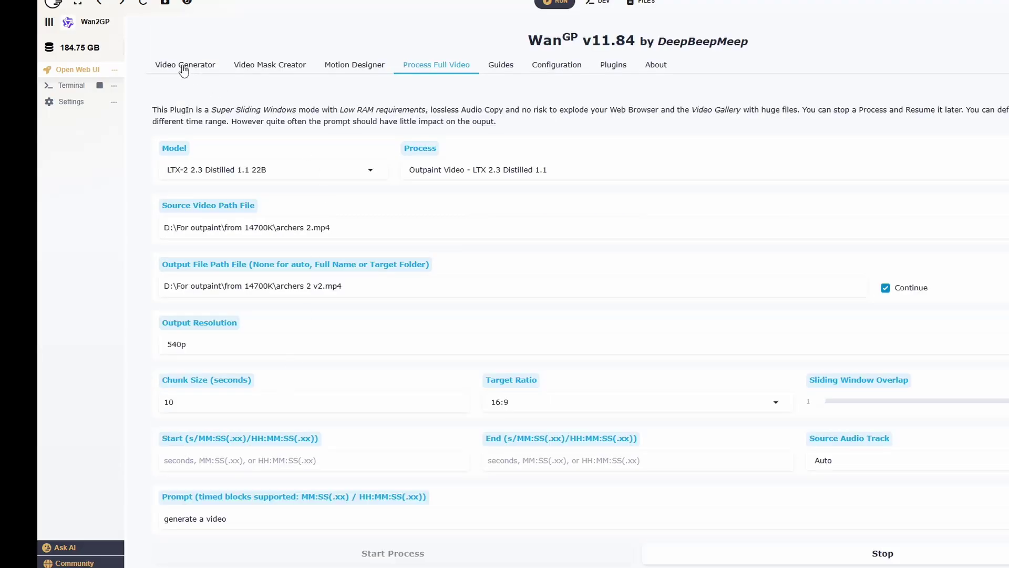
pyautogui.click(184, 70)
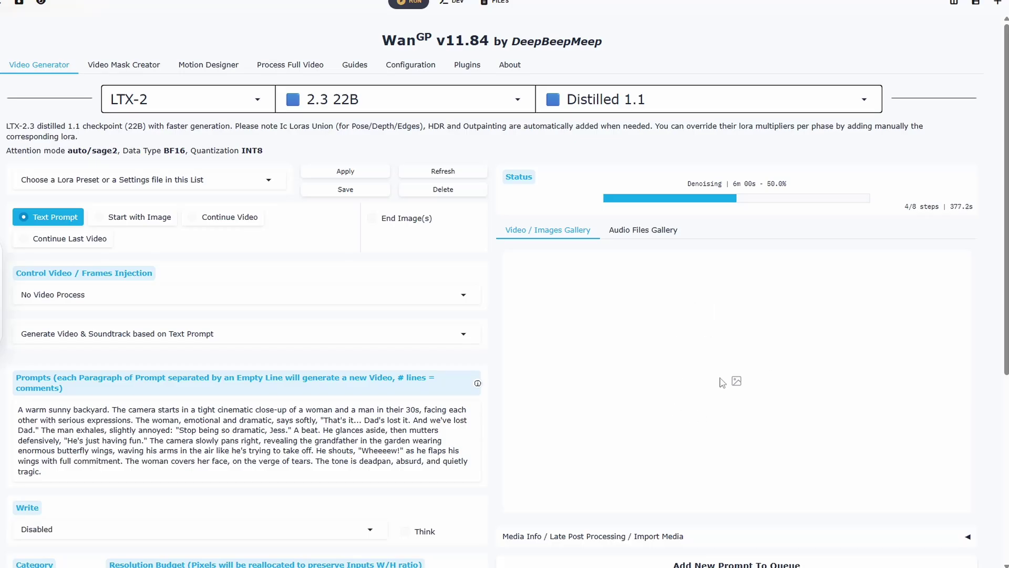
pyautogui.click(290, 65)
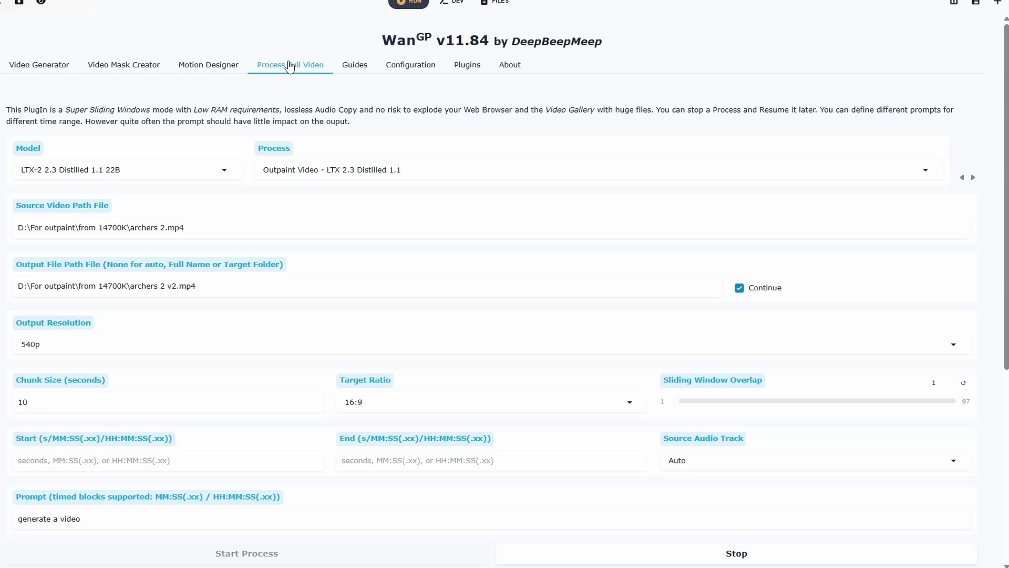
pyautogui.scroll(-2, 396, 227)
pyautogui.scroll(-1, 396, 226)
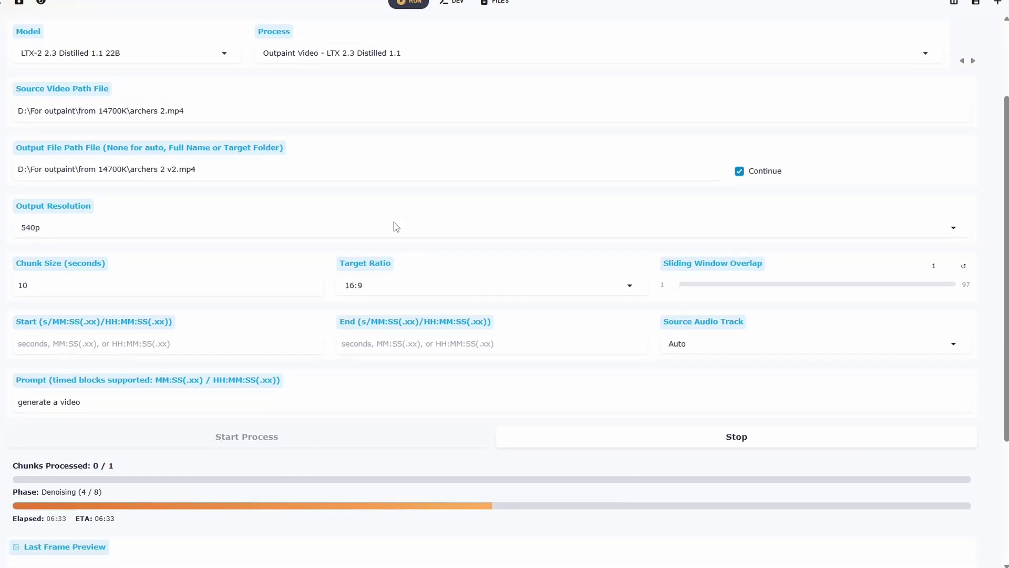
pyautogui.scroll(3, 111, 134)
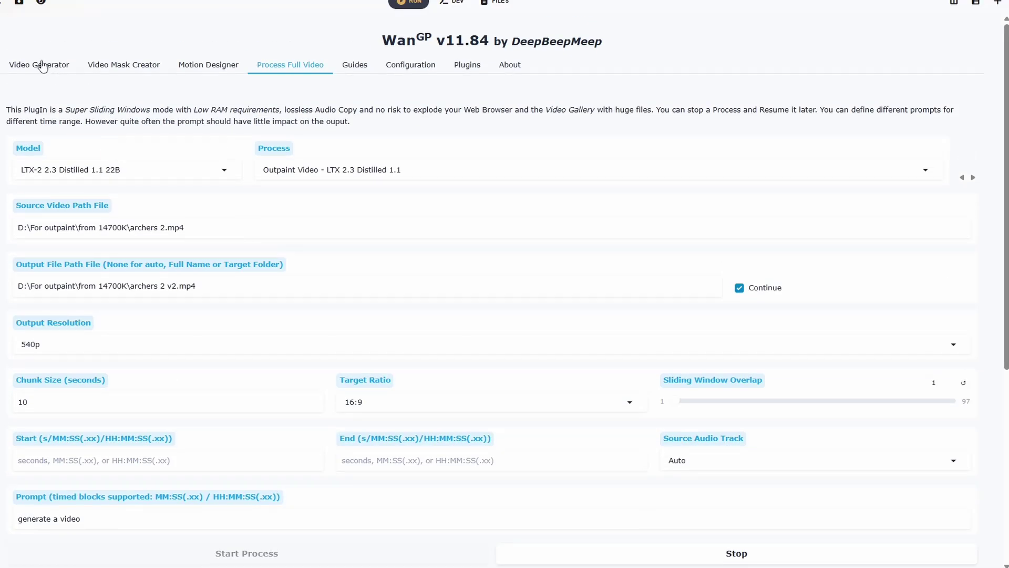
pyautogui.click(43, 66)
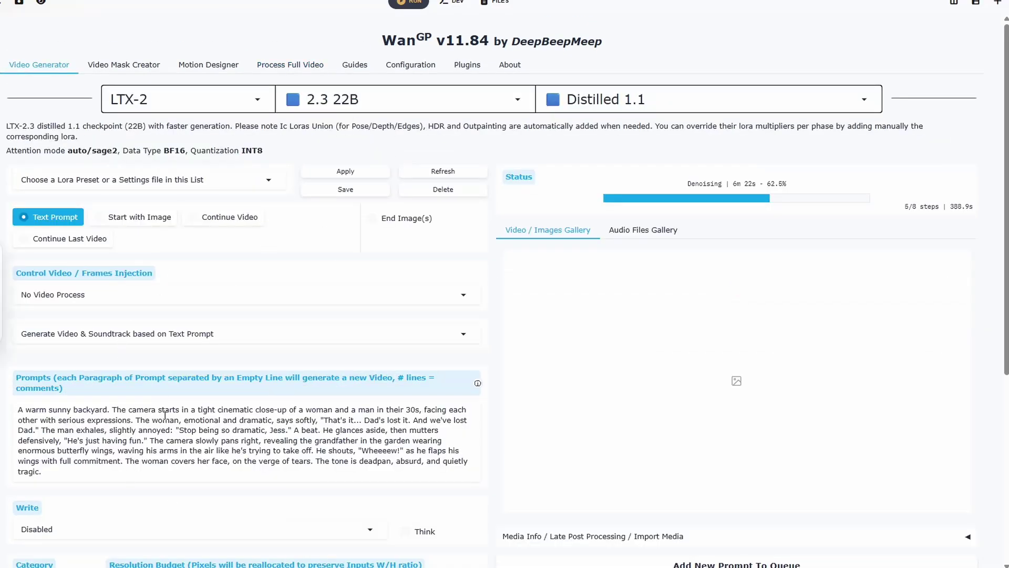
# Check the queued outpaint job on the Video Generator page, and review the run's progress and last frame preview on the Process Full Video page
pyautogui.scroll(-2, 254, 428)
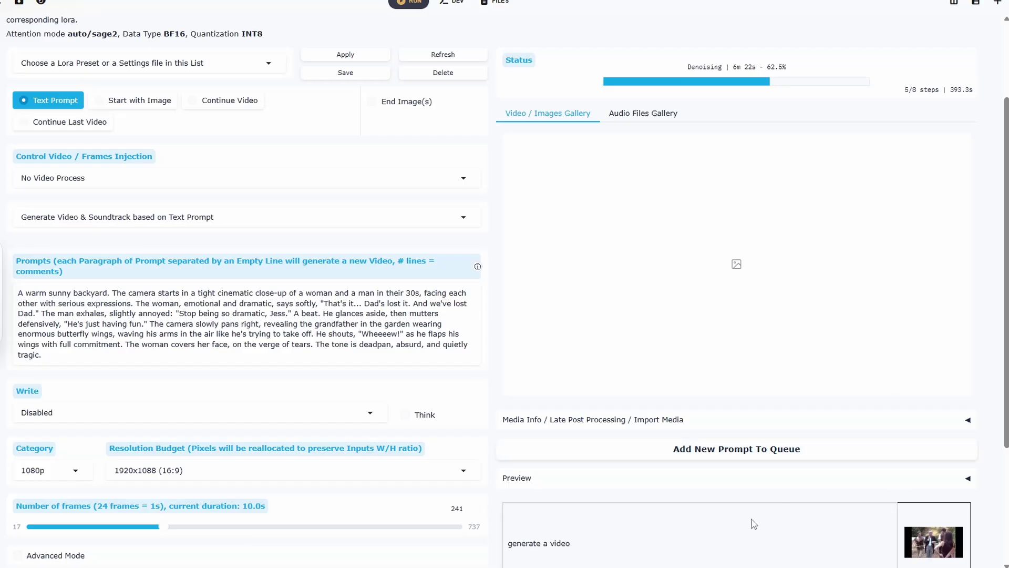
pyautogui.scroll(2, 243, 142)
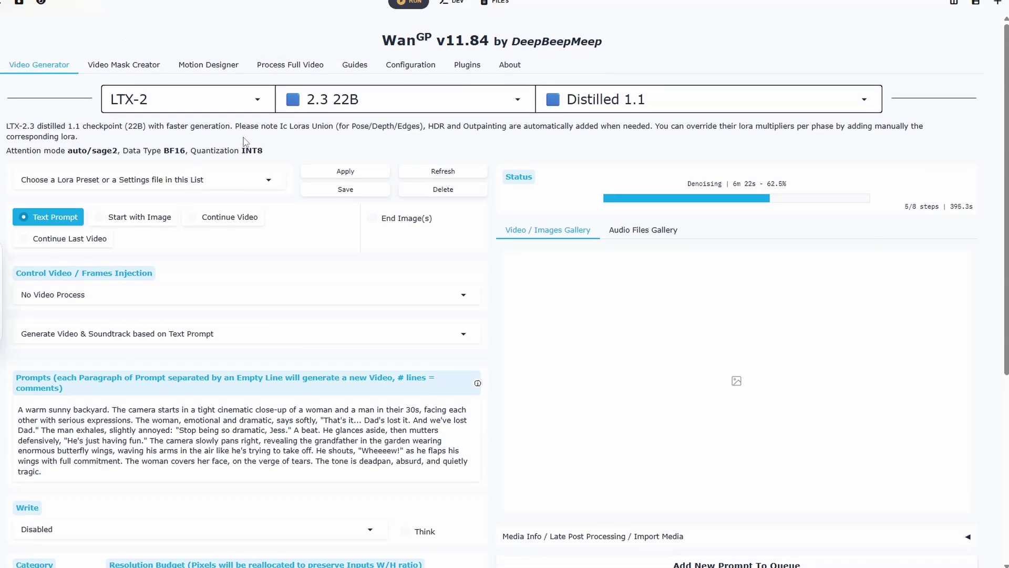
pyautogui.click(279, 65)
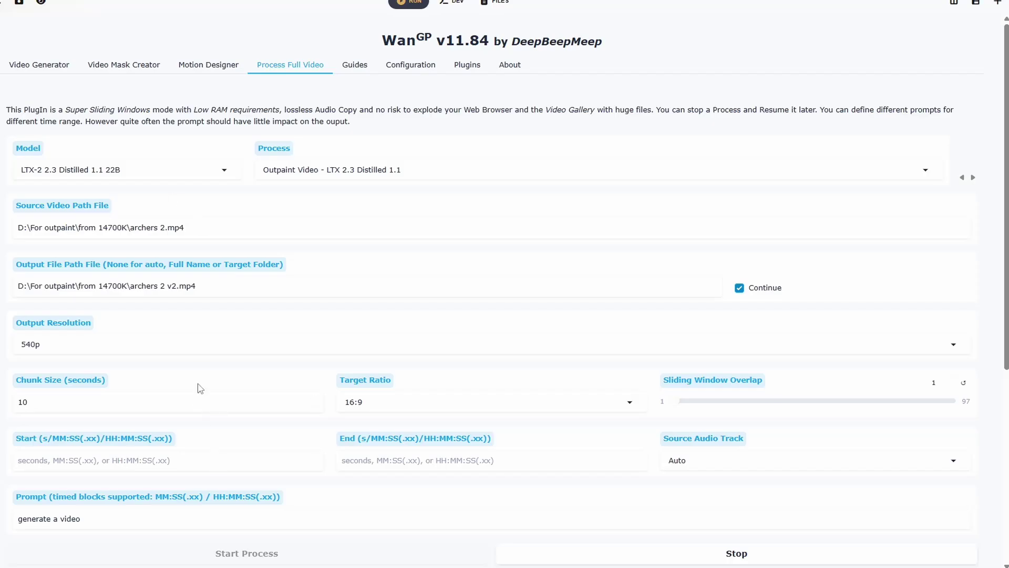
pyautogui.scroll(-1, 200, 388)
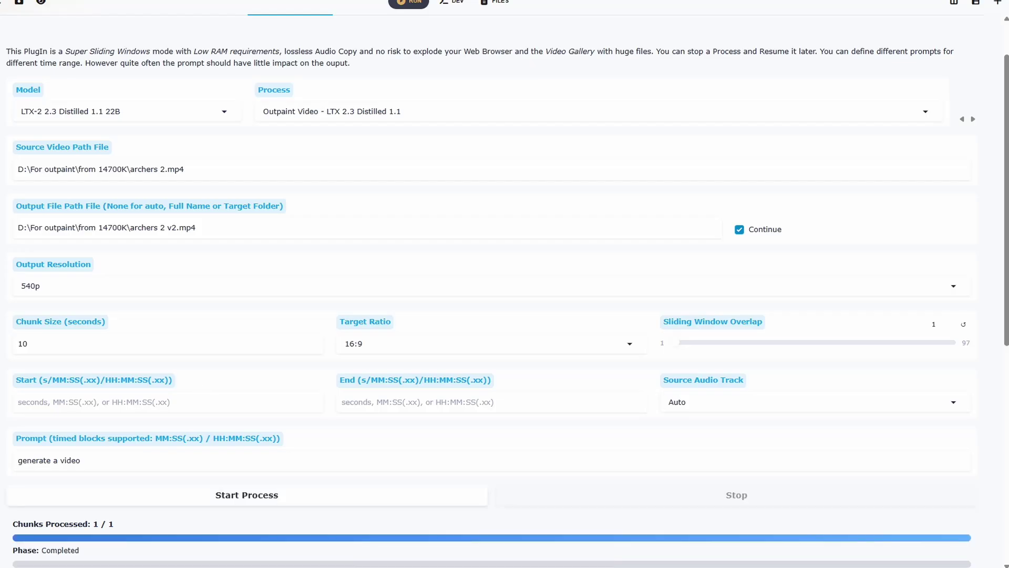
pyautogui.scroll(-7, 718, 174)
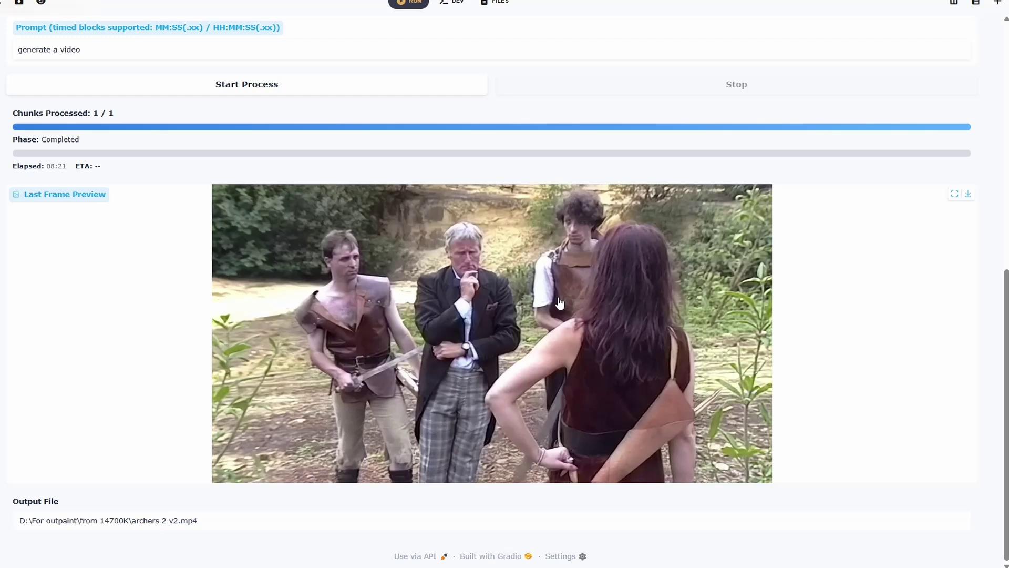
# Switch to the from 14700K folder in File Explorer, widen the Name column and select archers 2 v2.mp4
pyautogui.hotkey('alt', 'Tab')
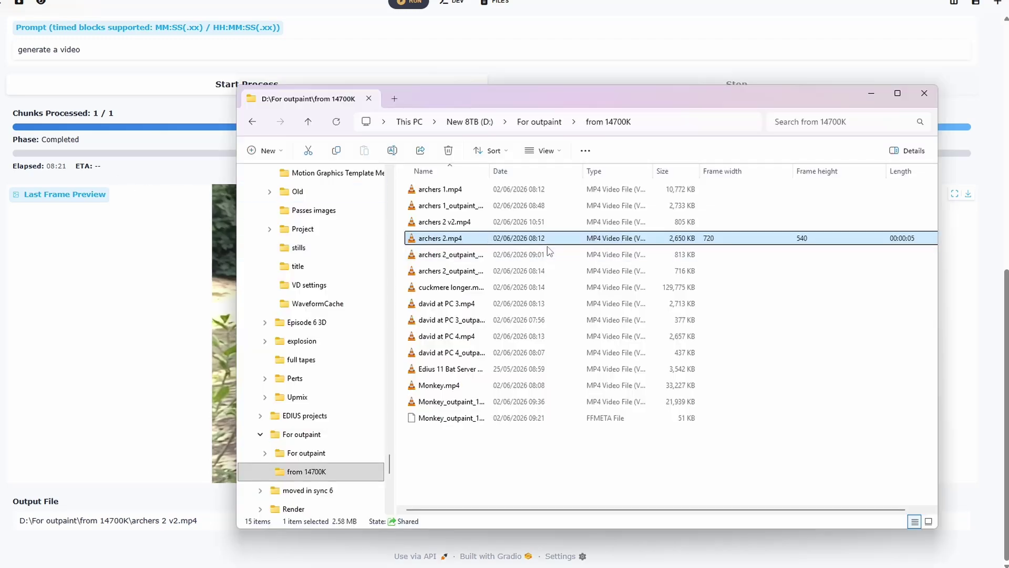
pyautogui.scroll(4, 102, 253)
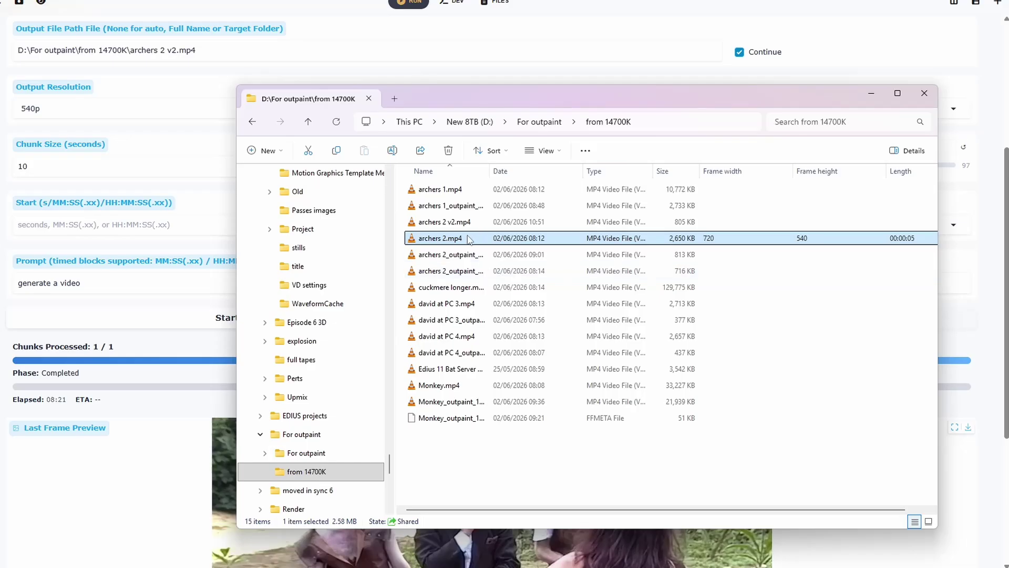
pyautogui.moveTo(489, 170); pyautogui.dragTo(649, 170)
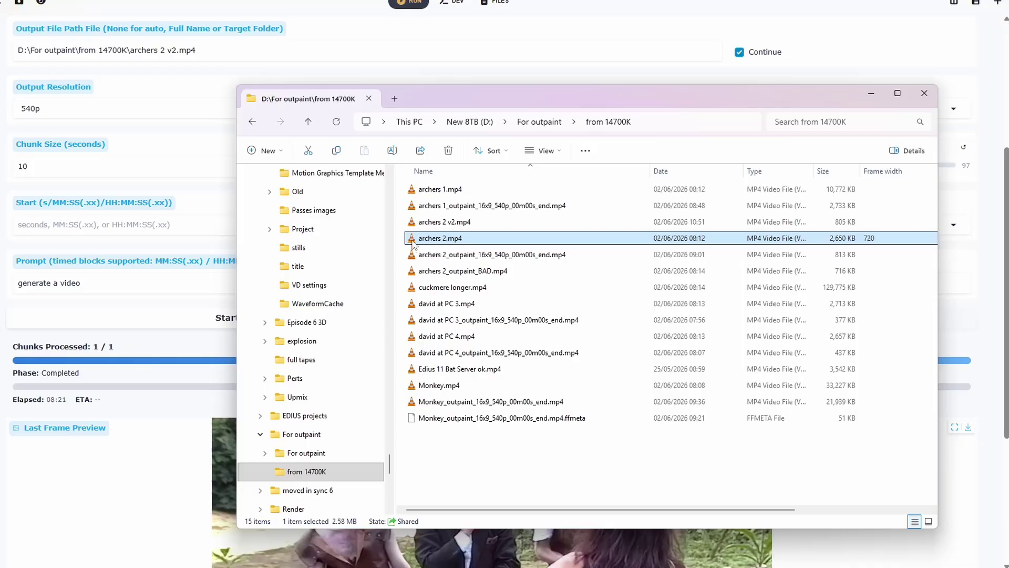
pyautogui.click(467, 223)
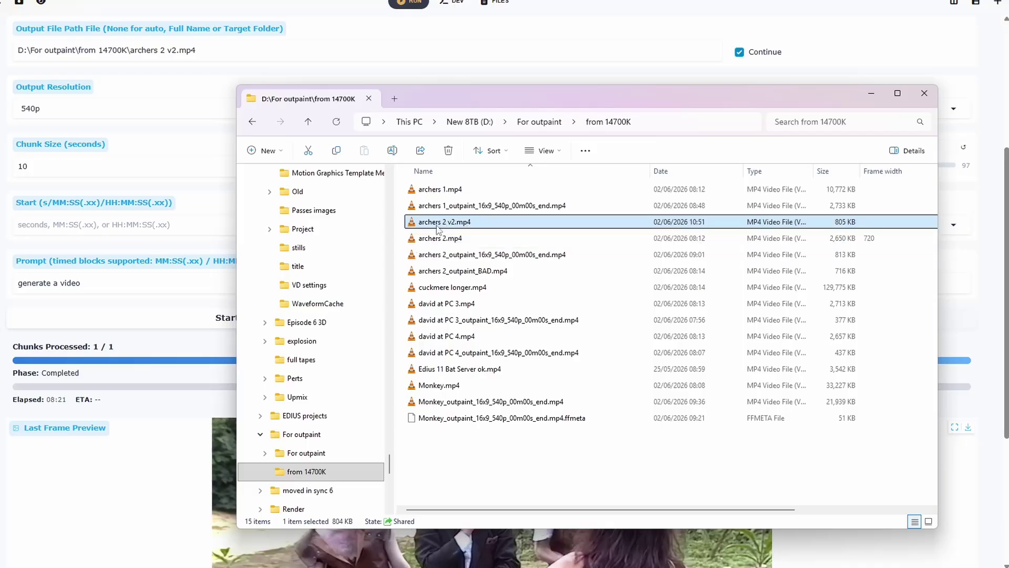
# Play archers 2 v2.mp4 full screen in VLC to inspect the outpainted result, and close the player
pyautogui.doubleClick(415, 227)
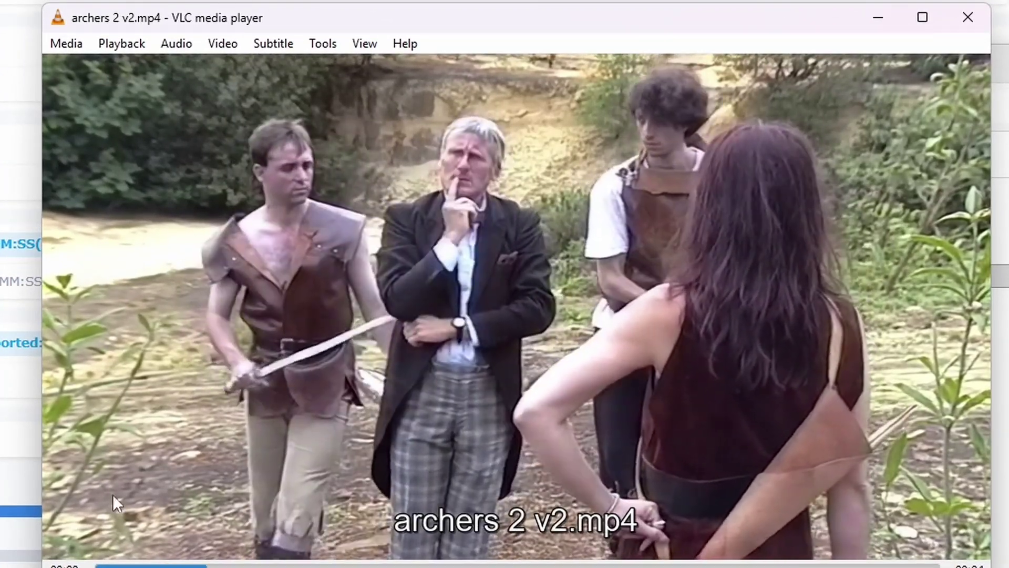
pyautogui.doubleClick(153, 180)
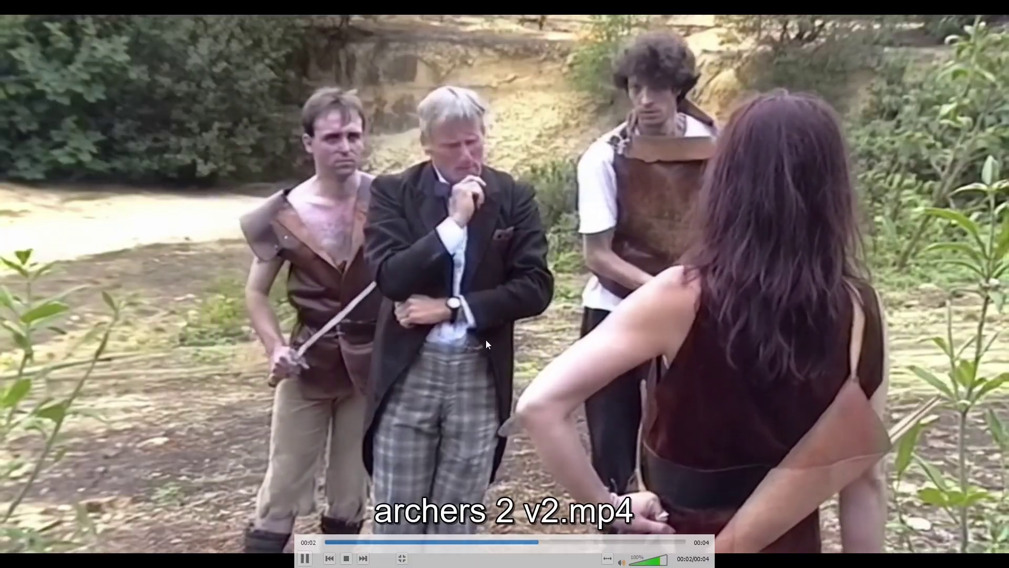
pyautogui.press('Escape')
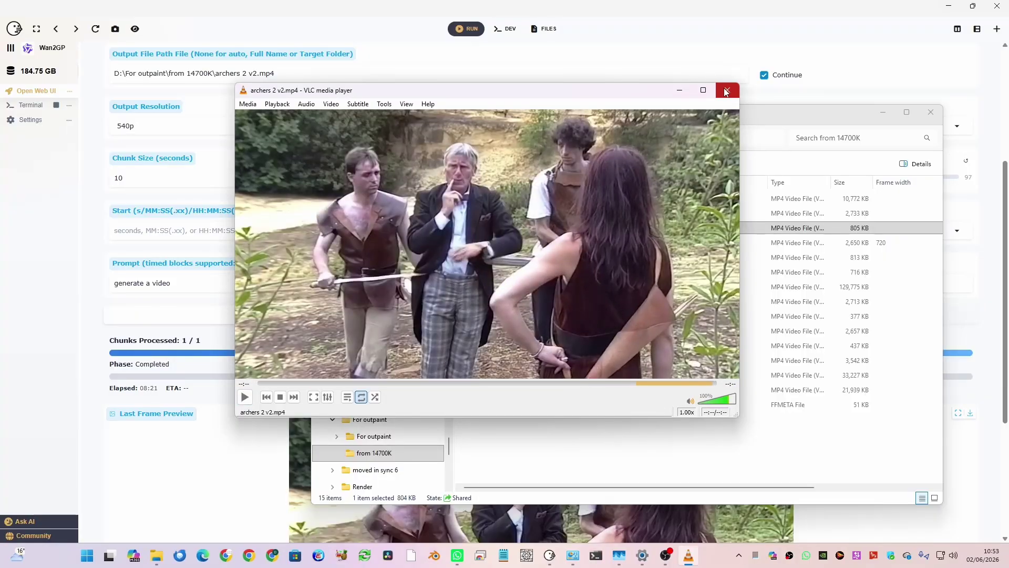
pyautogui.click(726, 93)
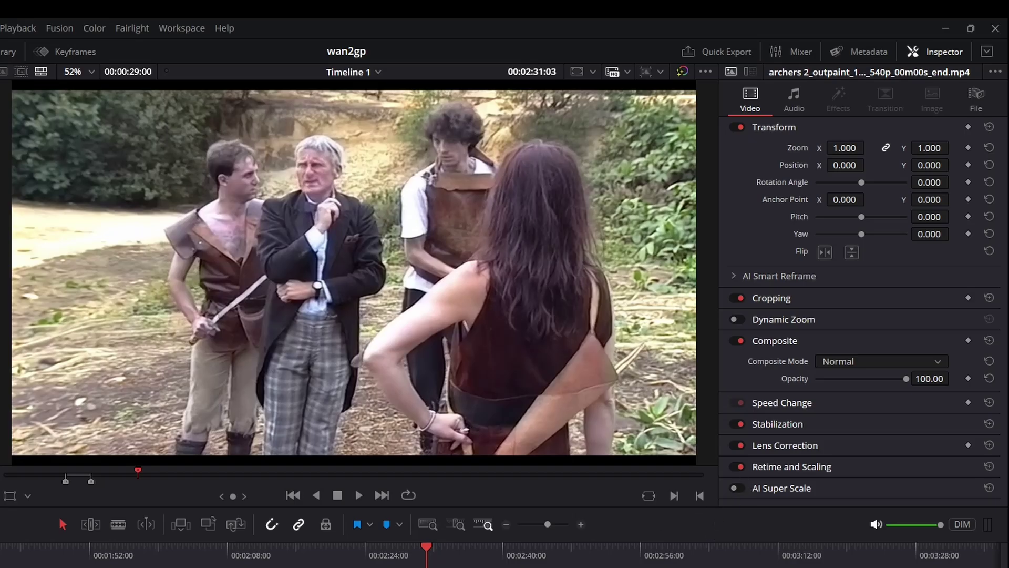
# In DaVinci Resolve, set the Retime and Scaling option Scaling to Stretch for the outpainted archers 2 clip
pyautogui.click(786, 467)
pyautogui.scroll(-2, 786, 470)
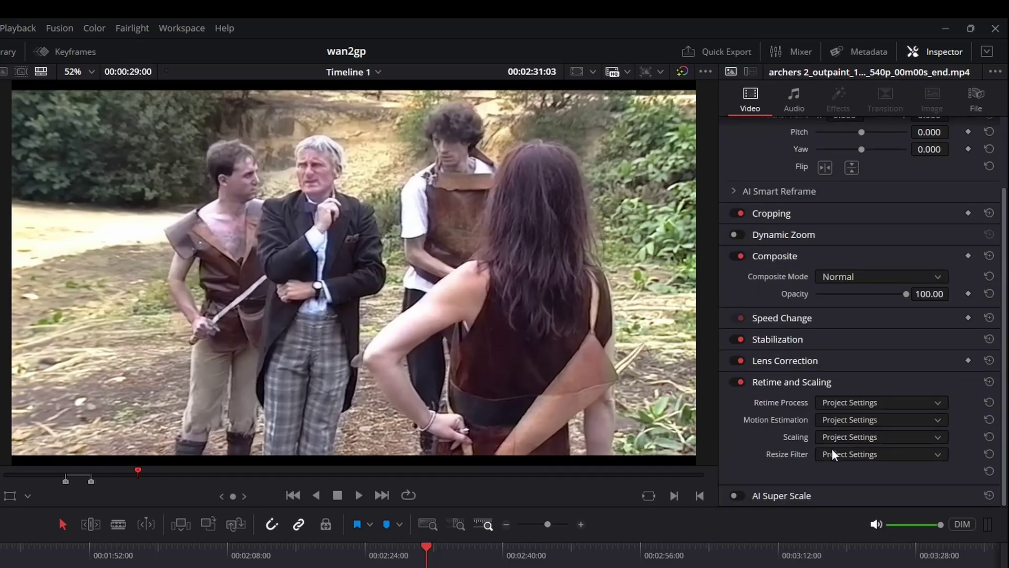
pyautogui.click(841, 439)
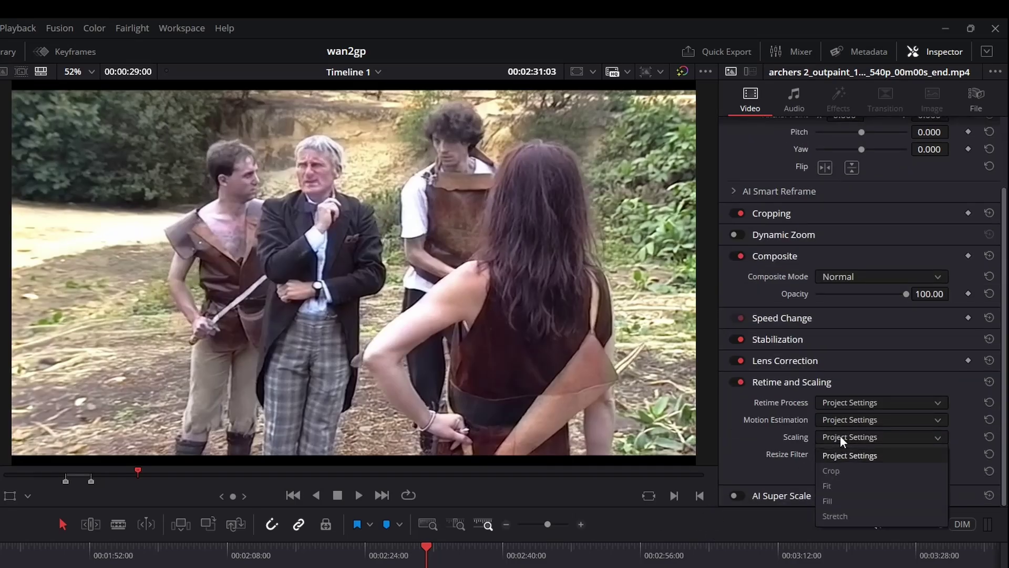
pyautogui.click(840, 517)
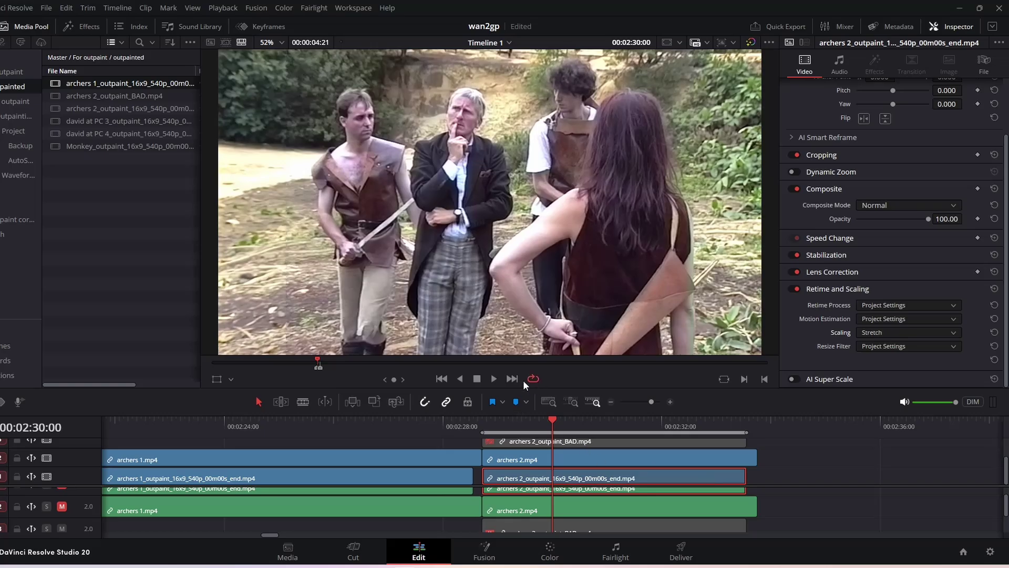
# Play back the stretched archers 2 outpaint clip on Timeline 1 to inspect its framing
pyautogui.click(493, 378)
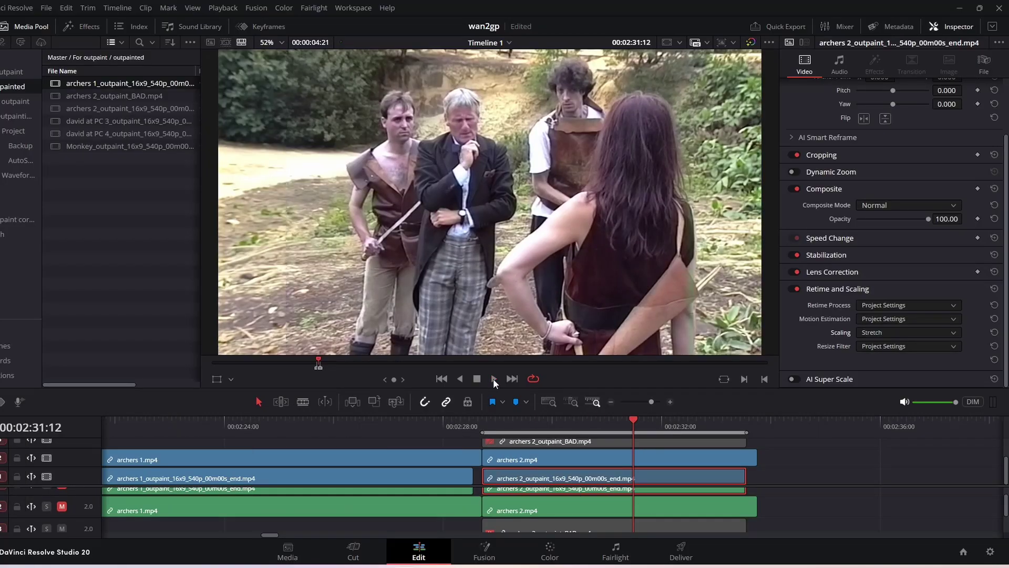
pyautogui.click(493, 379)
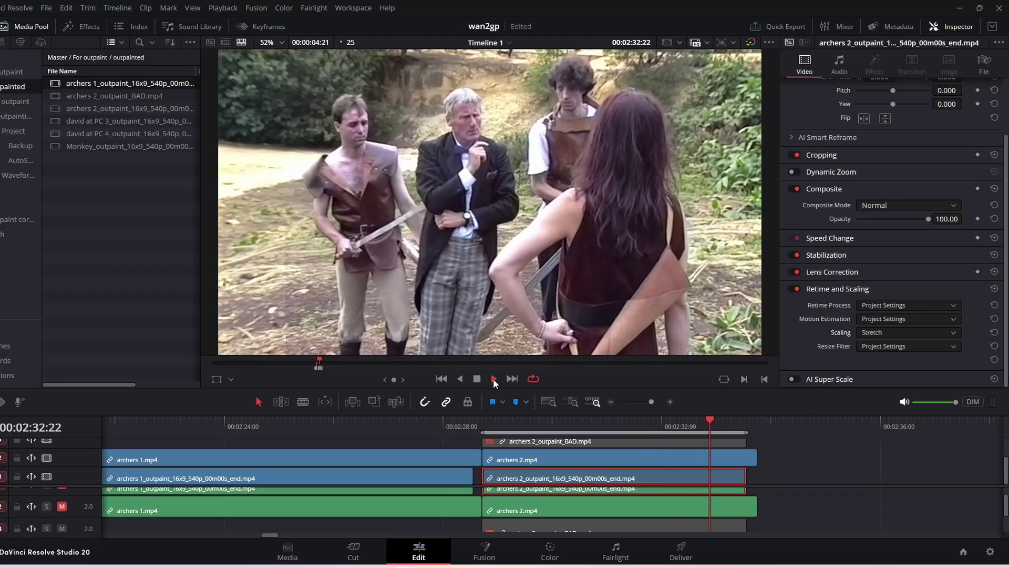
pyautogui.click(493, 378)
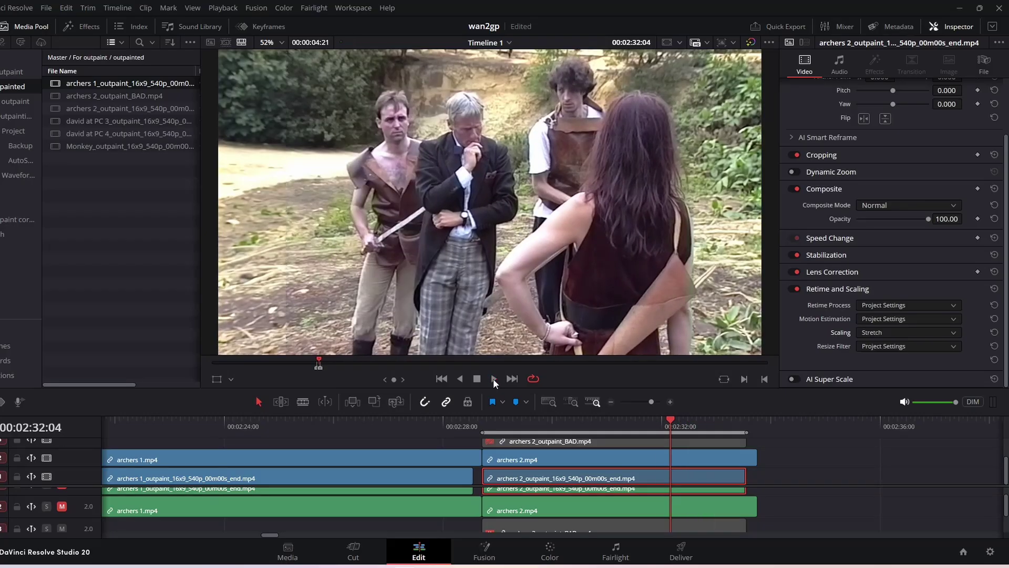
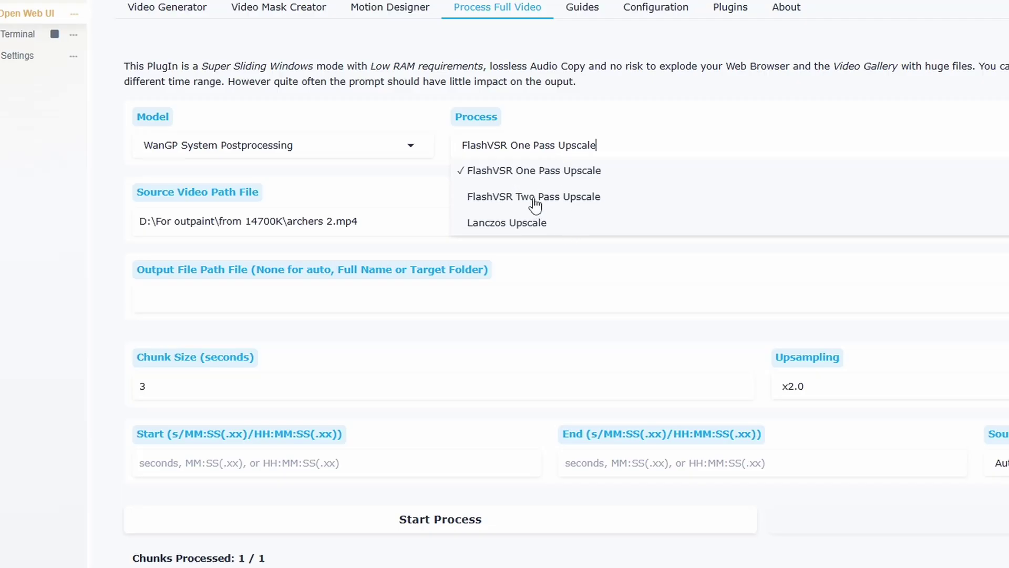
# In Wan2GP, choose FlashVSR One Pass Upscale as the postprocessing process with x2.0 upsampling
pyautogui.click(575, 198)
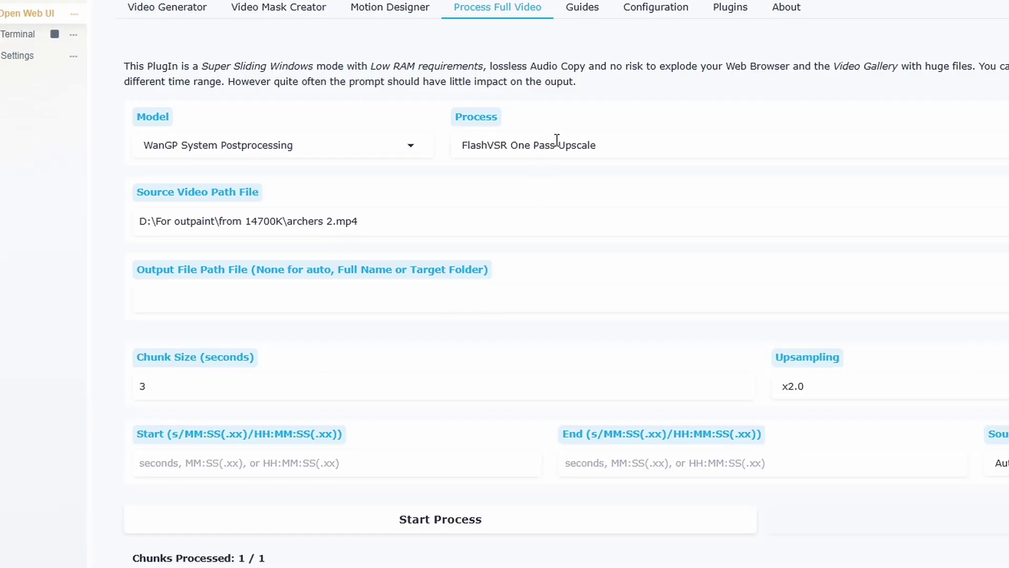
pyautogui.click(556, 141)
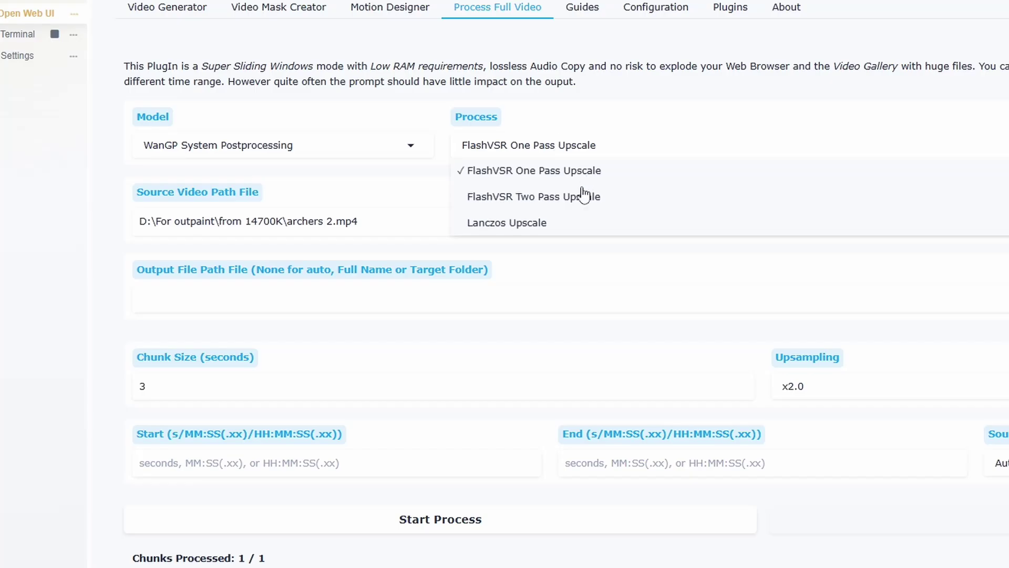
pyautogui.click(575, 171)
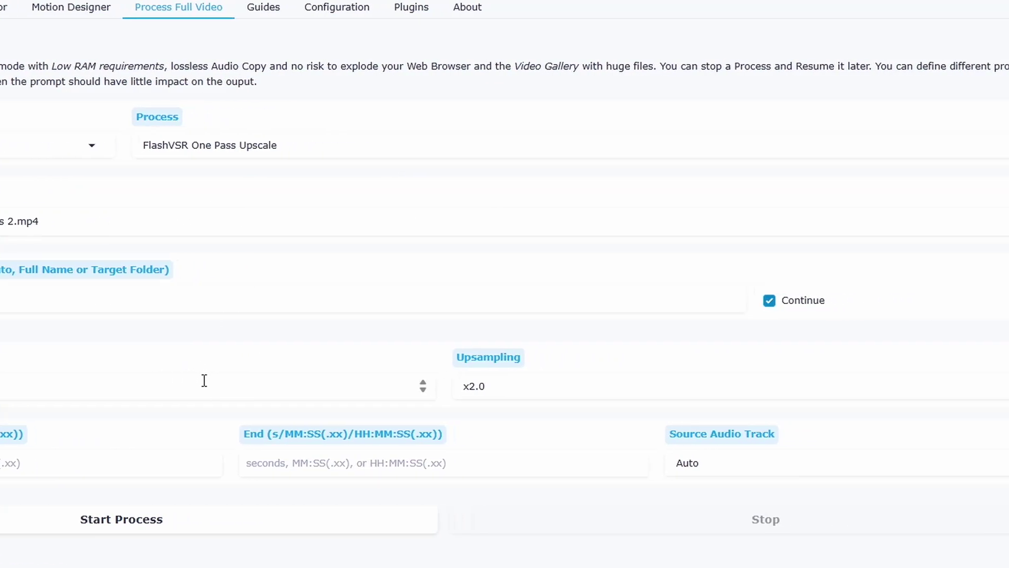
pyautogui.click(996, 386)
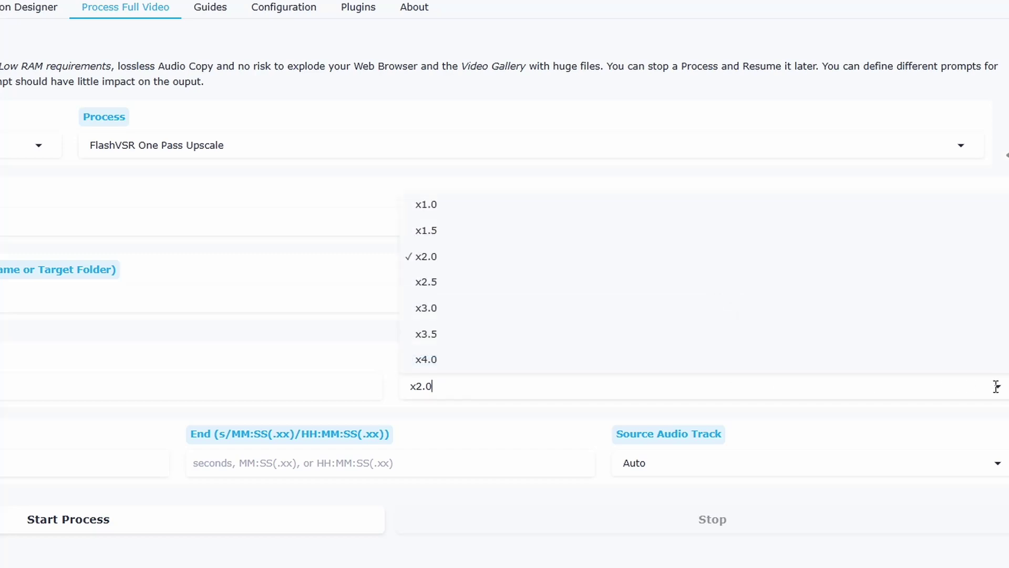
pyautogui.click(455, 260)
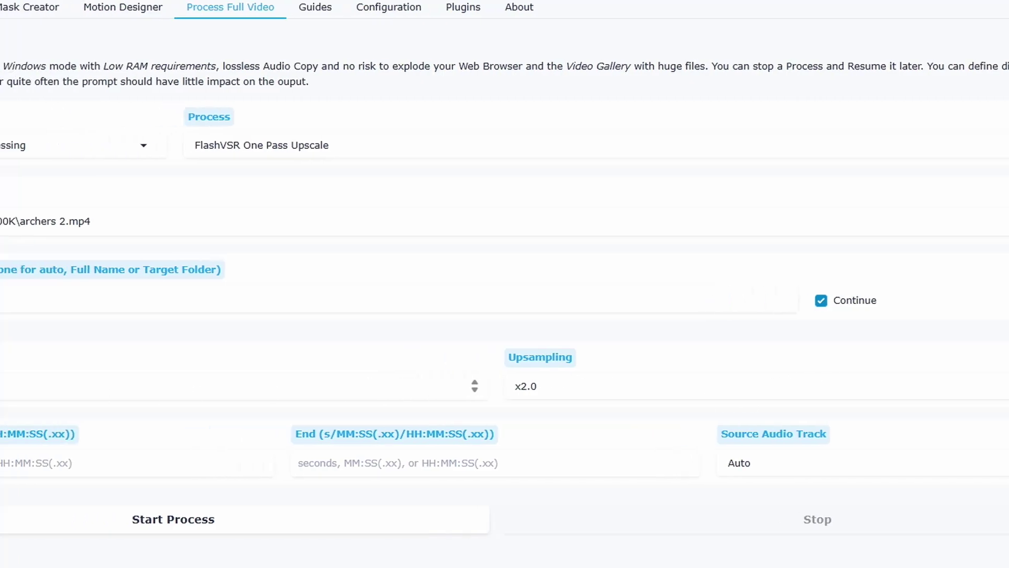
pyautogui.moveTo(59, 386); pyautogui.dragTo(34, 397)
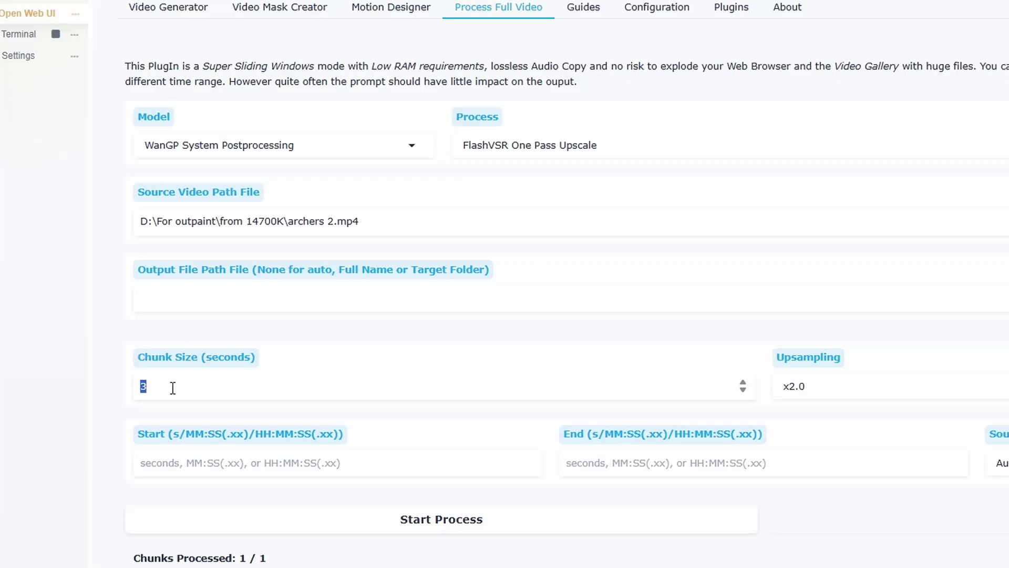
# Set the source video path to D:\For outpaint\from 14700K\archers 2_outpaint_16x9_540p_00m00s_end.mp4, without quotation marks, using the file's path from File Explorer
pyautogui.click(458, 560)
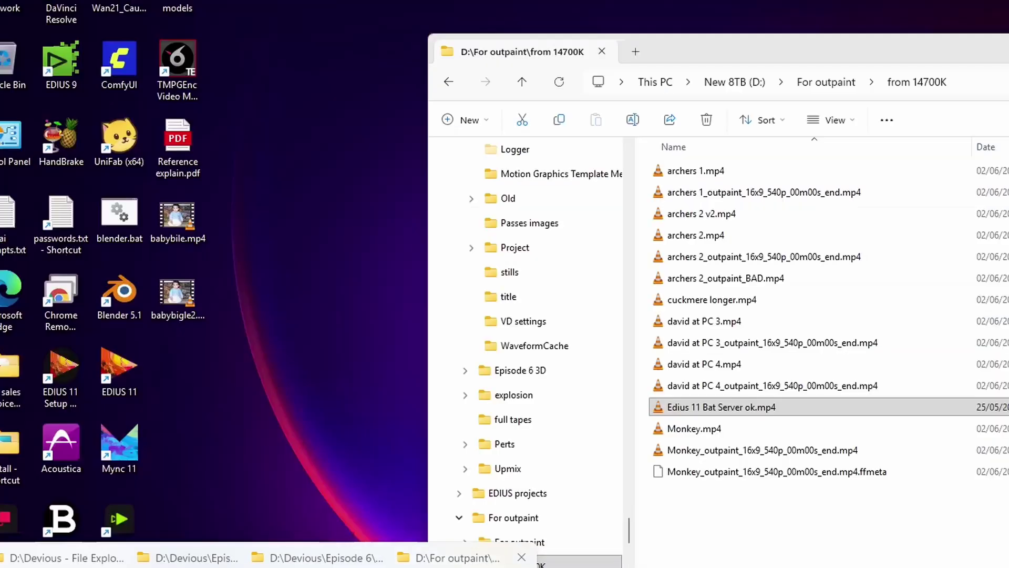
pyautogui.click(759, 258)
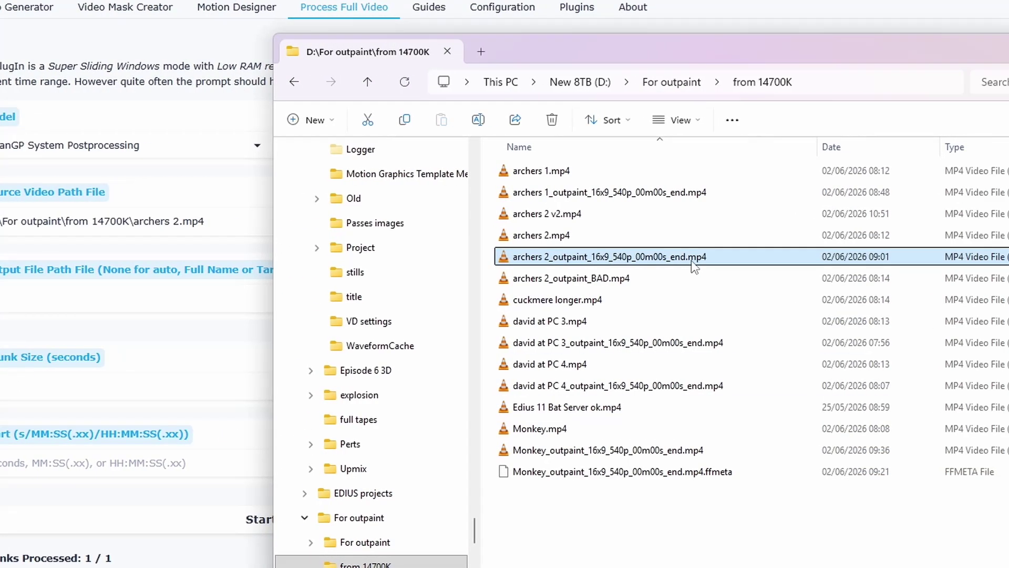
pyautogui.rightClick(691, 260)
pyautogui.click(757, 450)
pyautogui.tripleClick(218, 227)
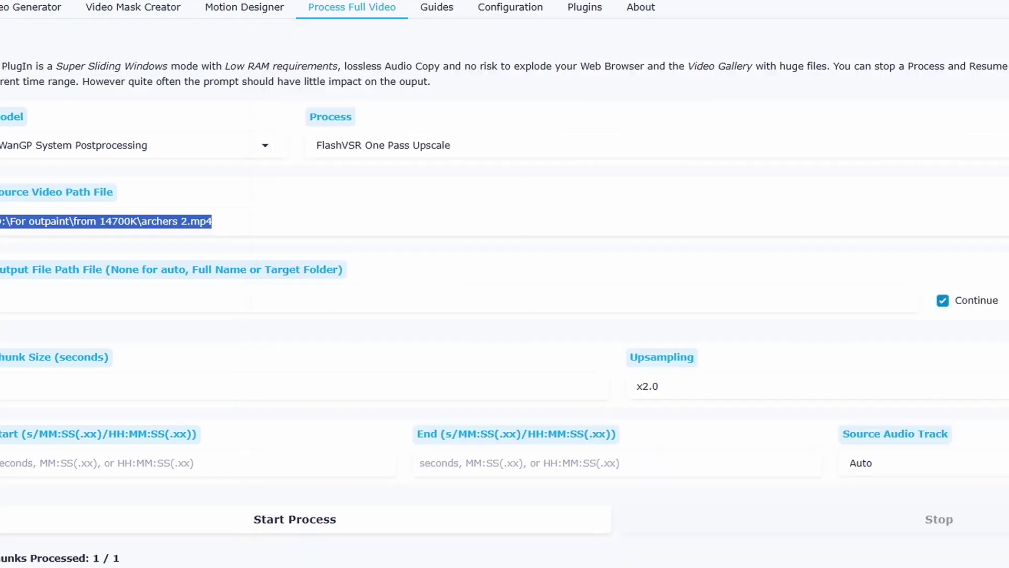
pyautogui.hotkey('ctrl', 'v')
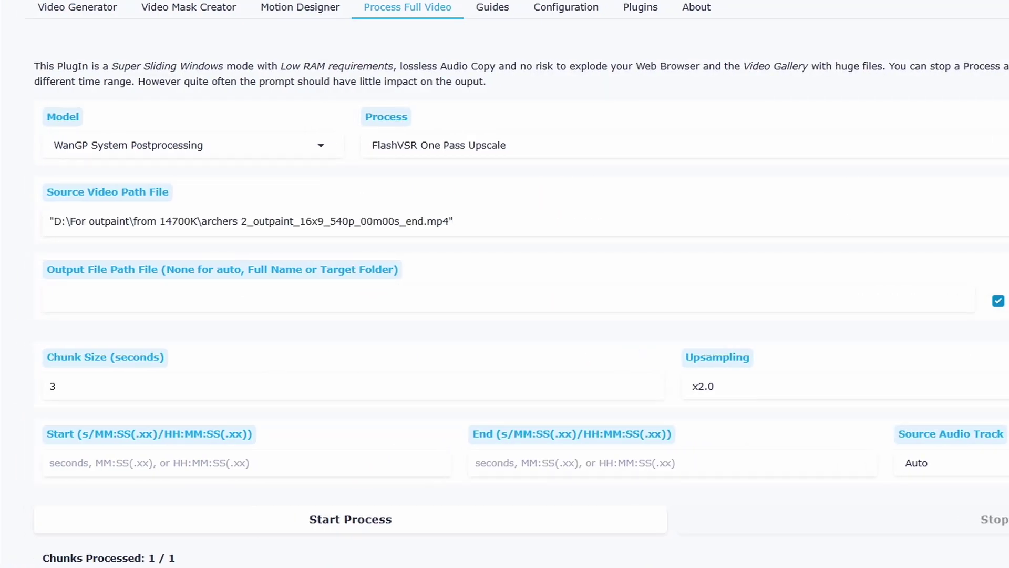
pyautogui.press('BackSpace')
pyautogui.press('Home')
pyautogui.press('Delete')
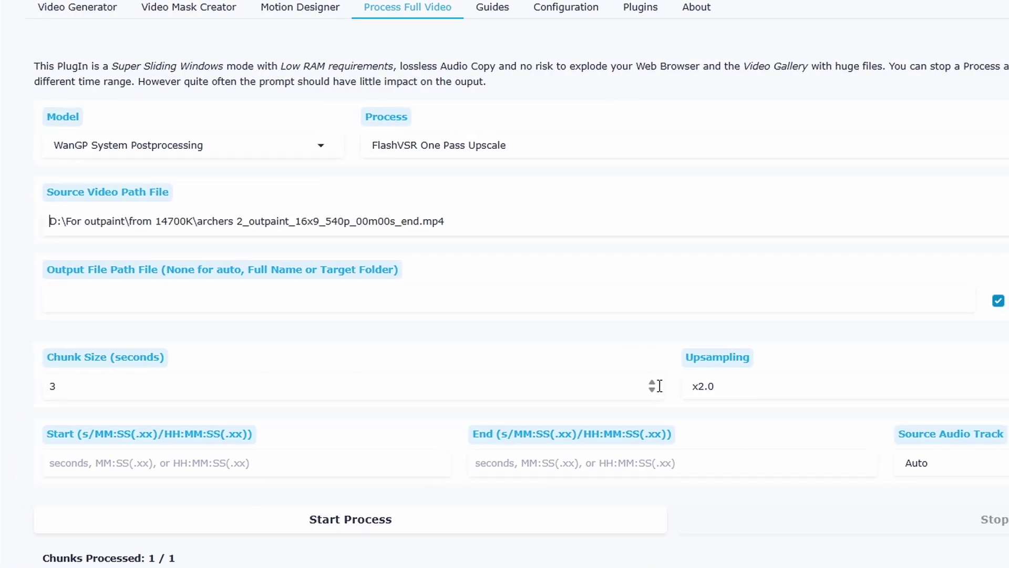
# Set the chunk size to 10 seconds and start the FlashVSR upscale process
pyautogui.tripleClick(652, 383)
pyautogui.click(652, 383)
pyautogui.click(651, 383)
pyautogui.click(652, 383)
pyautogui.click(652, 383)
pyautogui.click(401, 515)
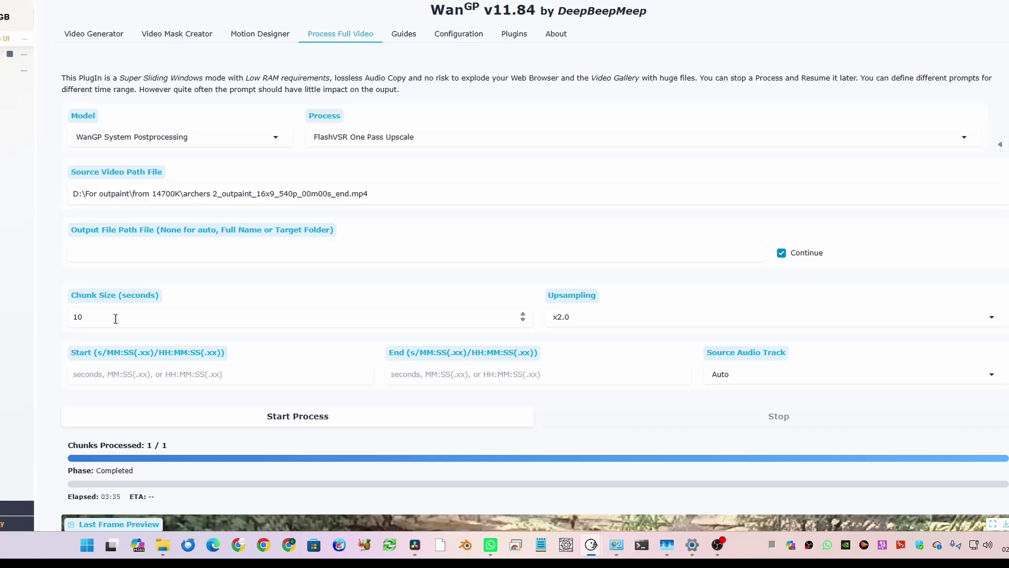
pyautogui.doubleClick(115, 318)
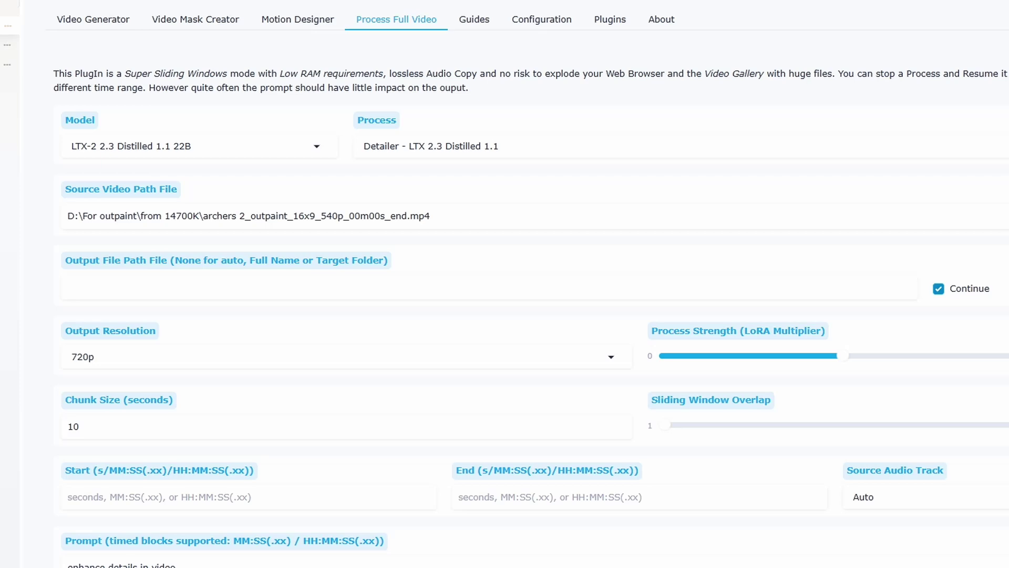
# Set the source video path to D:\For outpaint\from 14700K\archers 2_outpaint_16x9_540p_00m00s_end_flashvsr_x2_00m00s_end.mp4, without quotation marks, using the file's path from File Explorer
pyautogui.click(378, 529)
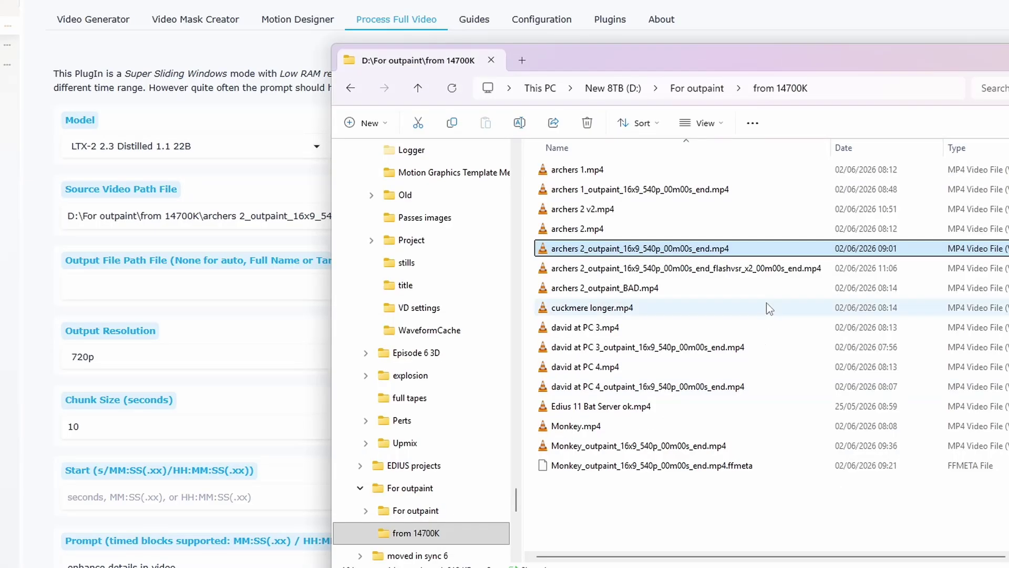
pyautogui.click(730, 269)
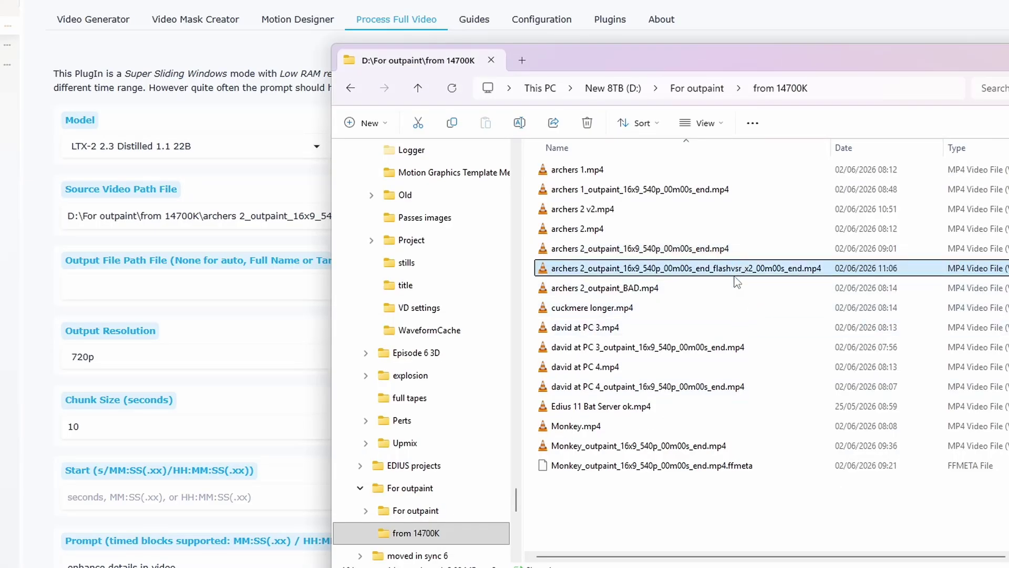
pyautogui.rightClick(717, 269)
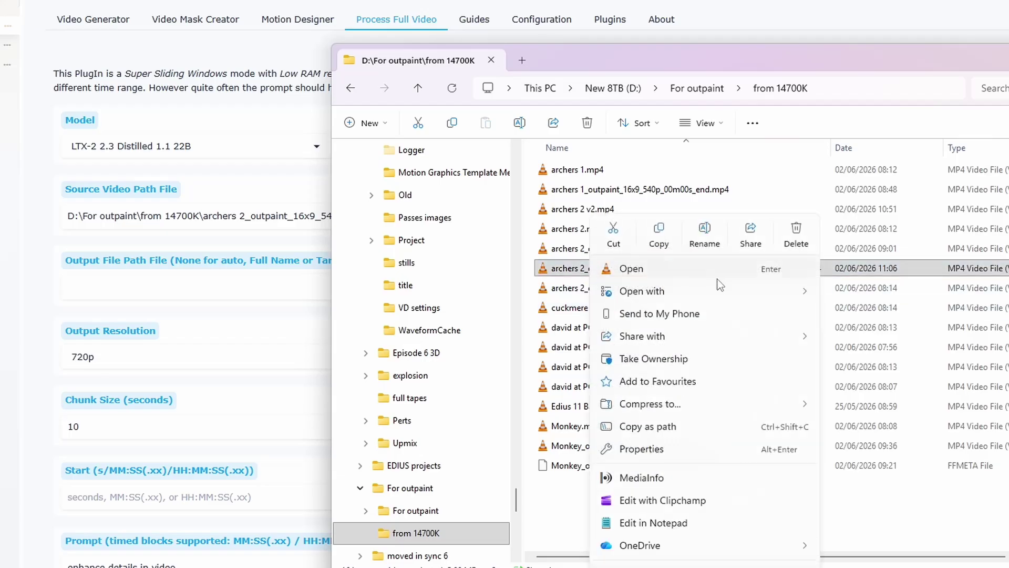
pyautogui.click(648, 426)
pyautogui.tripleClick(237, 216)
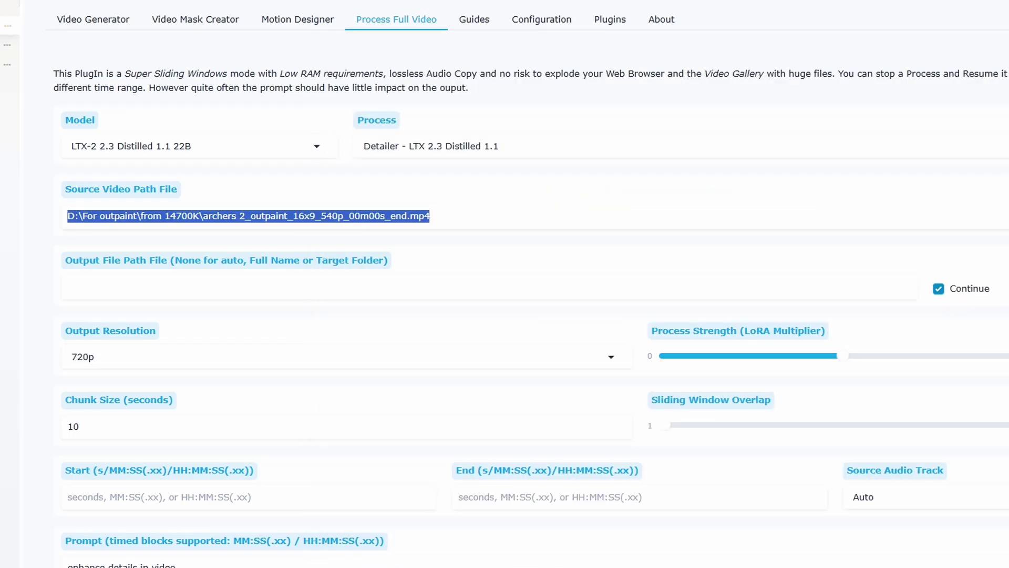
pyautogui.hotkey('ctrl', 'v')
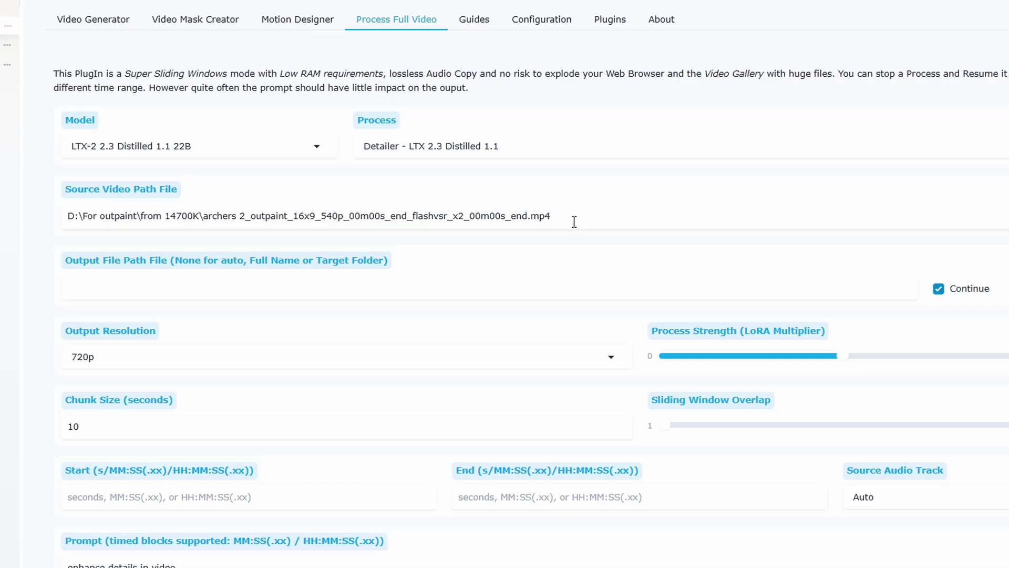
pyautogui.click(344, 216)
pyautogui.moveTo(584, 216); pyautogui.dragTo(67, 216)
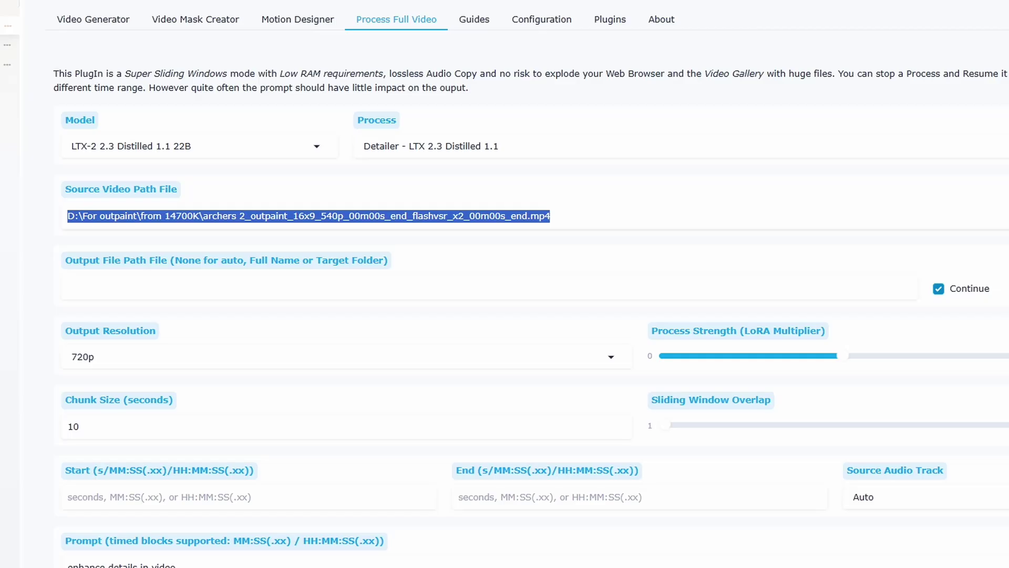
# Set the Detailer's output resolution to 1080p with a process strength of 1, and open the chunk size for editing
pyautogui.click(611, 356)
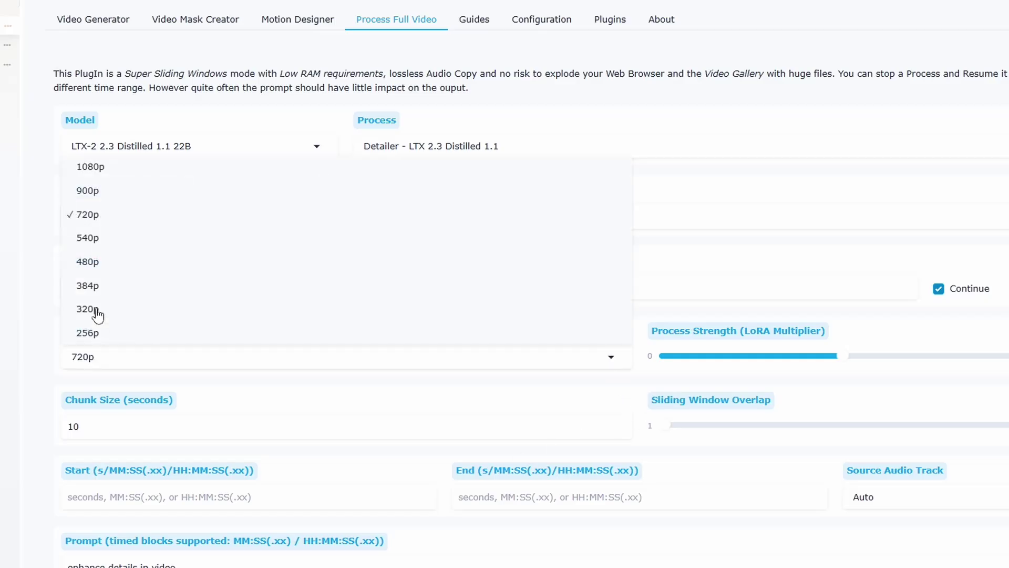
pyautogui.click(96, 169)
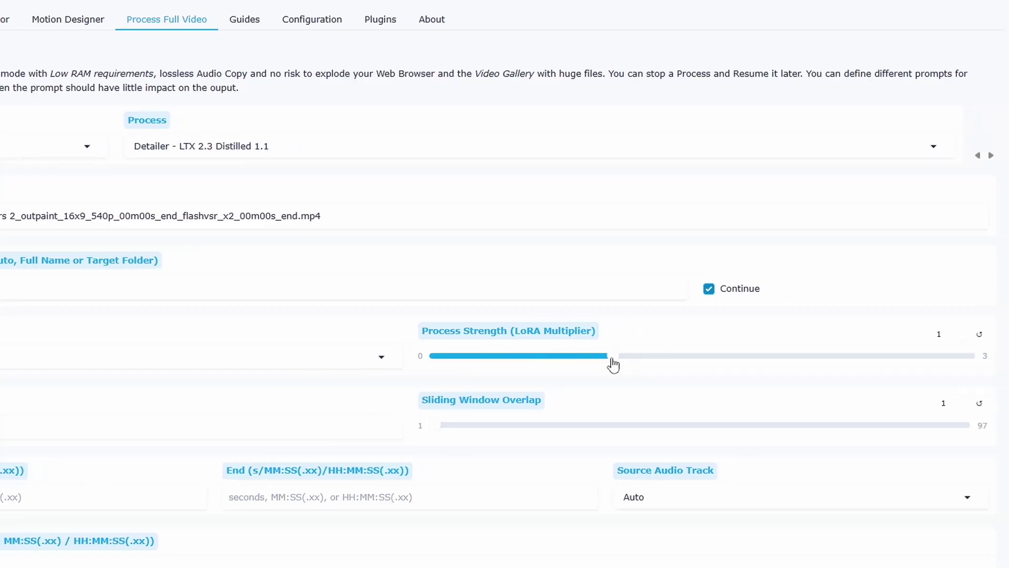
pyautogui.moveTo(608, 362)
pyautogui.mouseDown()
pyautogui.moveTo(966, 361)
pyautogui.moveTo(616, 362)
pyautogui.mouseUp()
pyautogui.moveTo(616, 362)
pyautogui.mouseDown()
pyautogui.moveTo(536, 363)
pyautogui.moveTo(615, 361)
pyautogui.mouseUp()
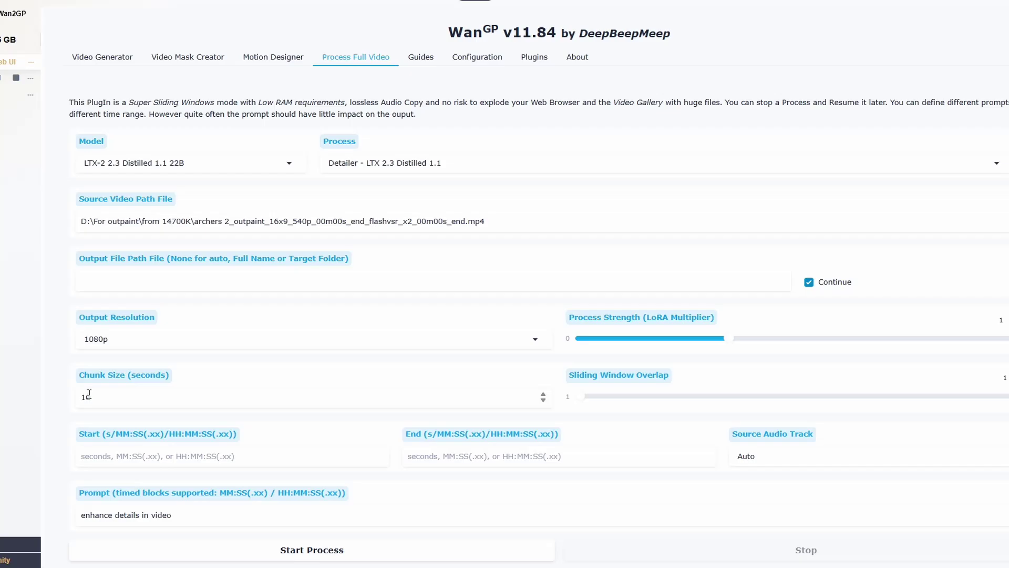
pyautogui.doubleClick(87, 396)
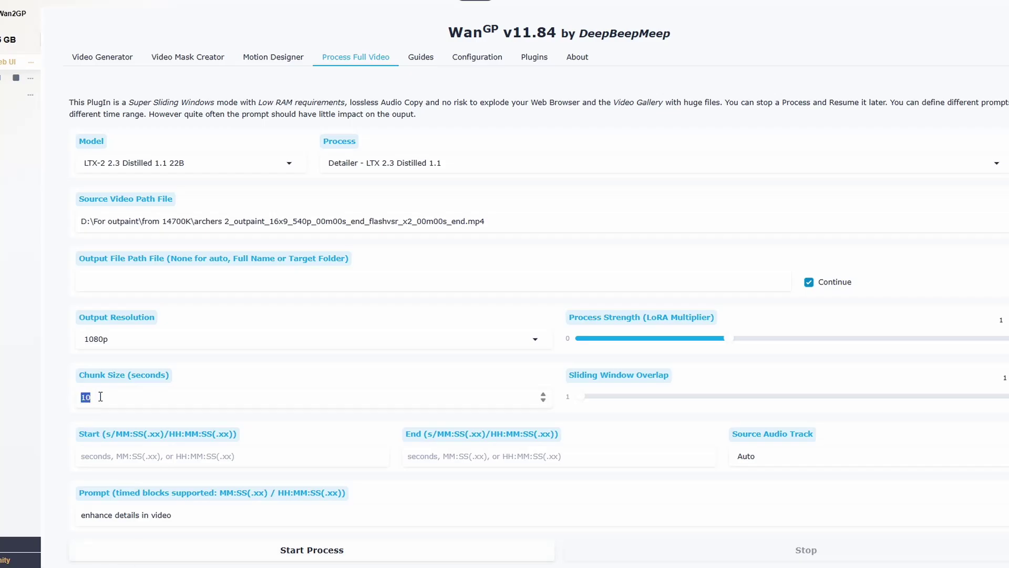